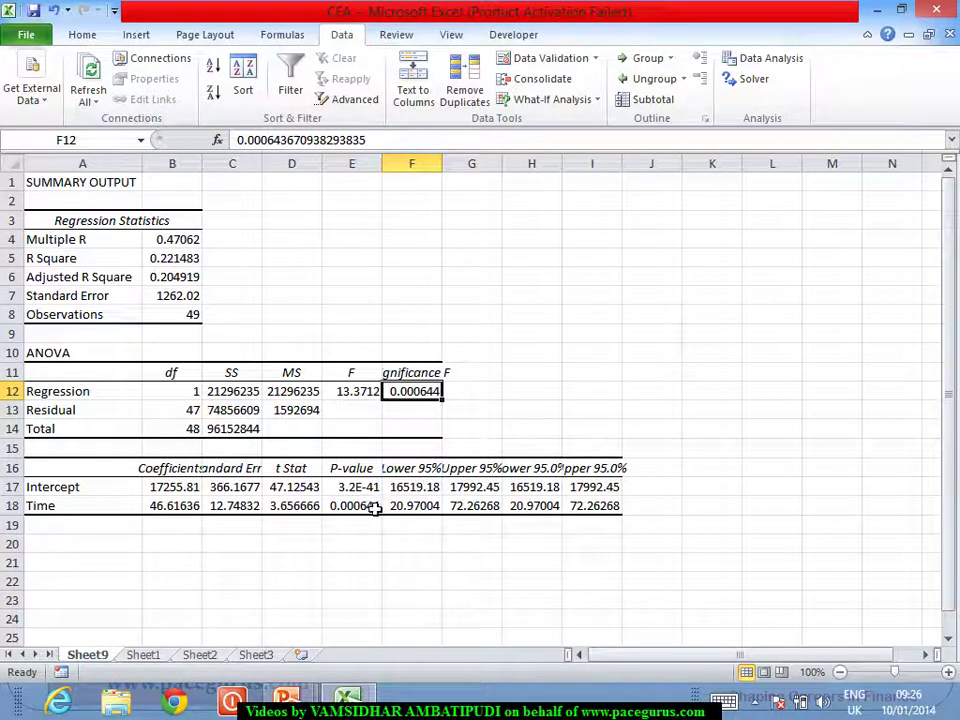
drag(110, 487, 110, 506)
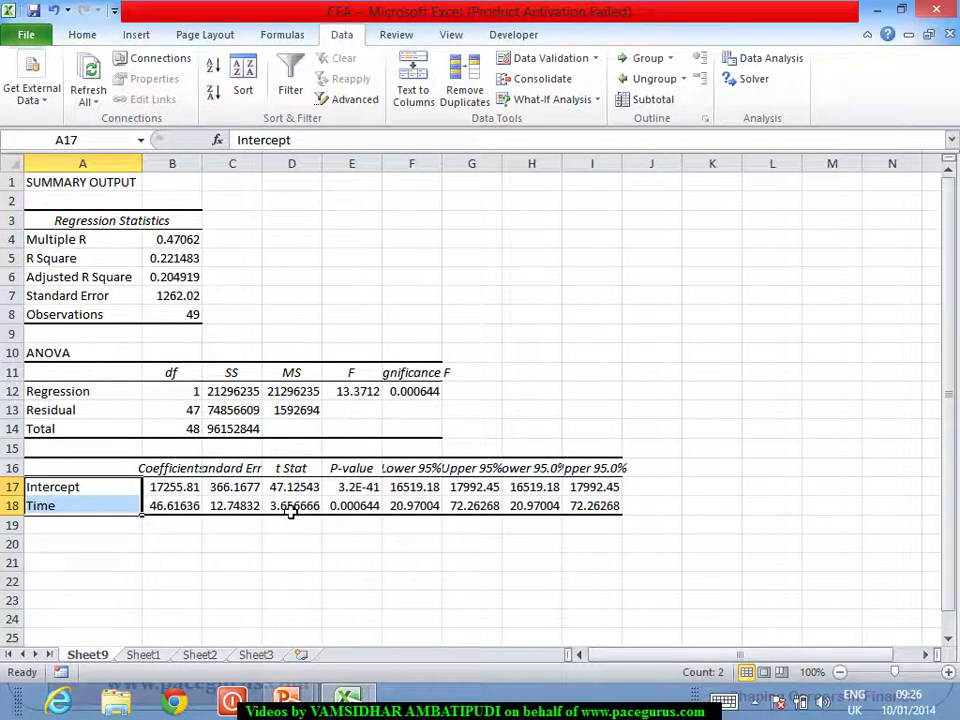
click(358, 506)
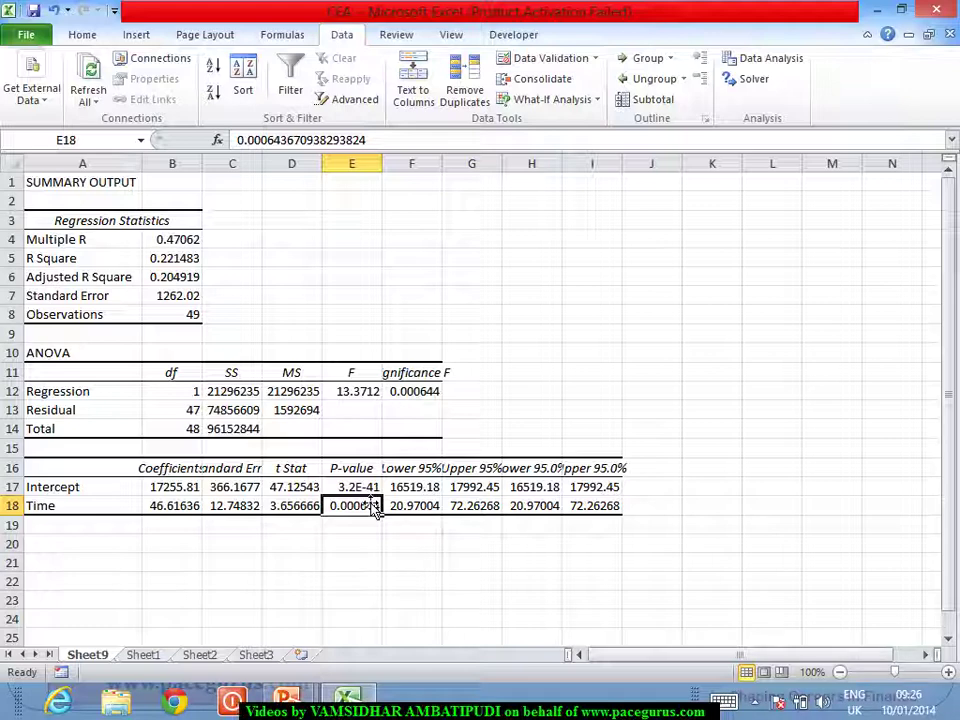
click(180, 259)
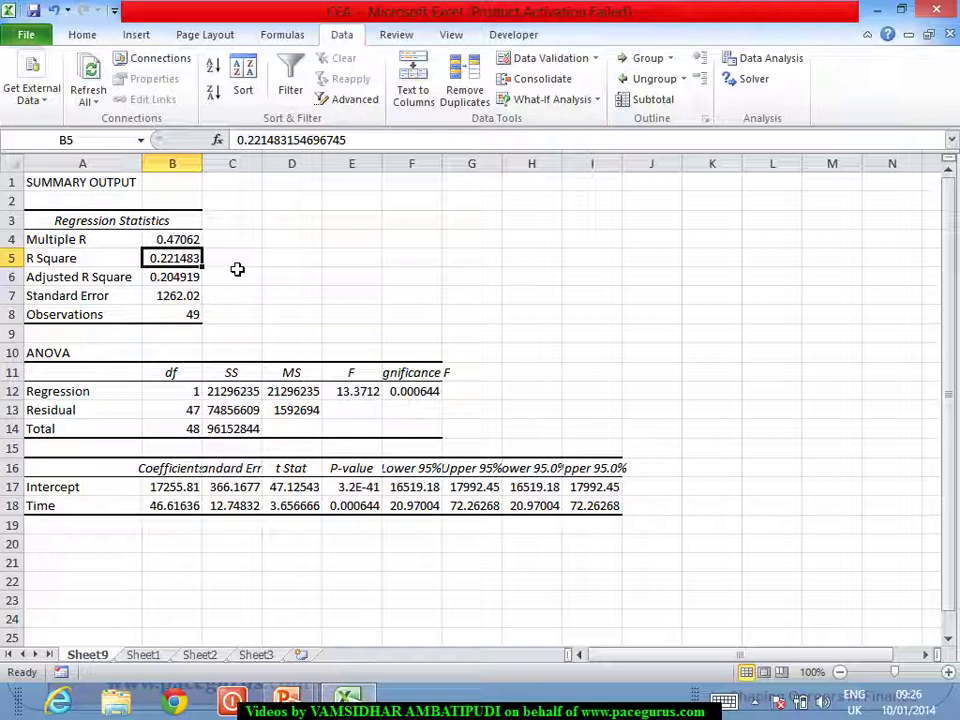
key(alt+Tab)
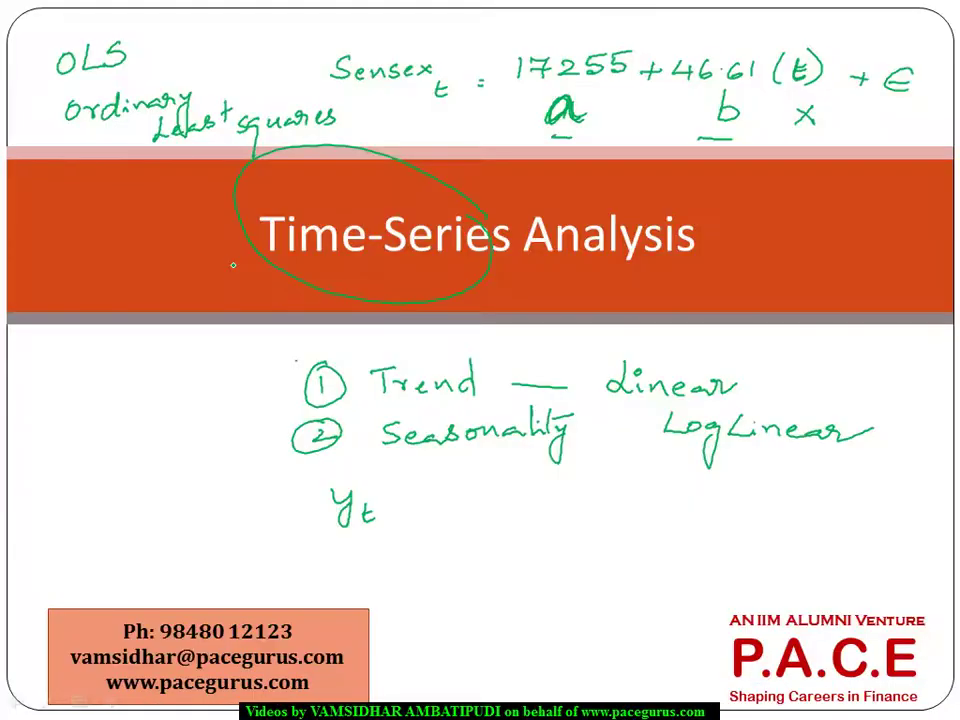
key(alt+Tab)
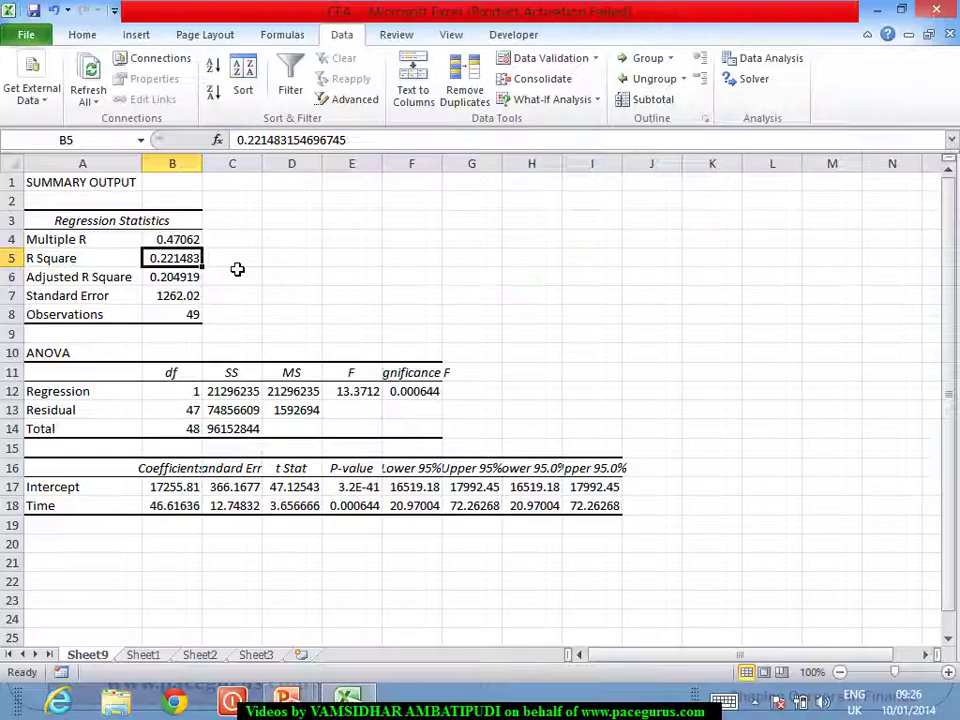
click(150, 655)
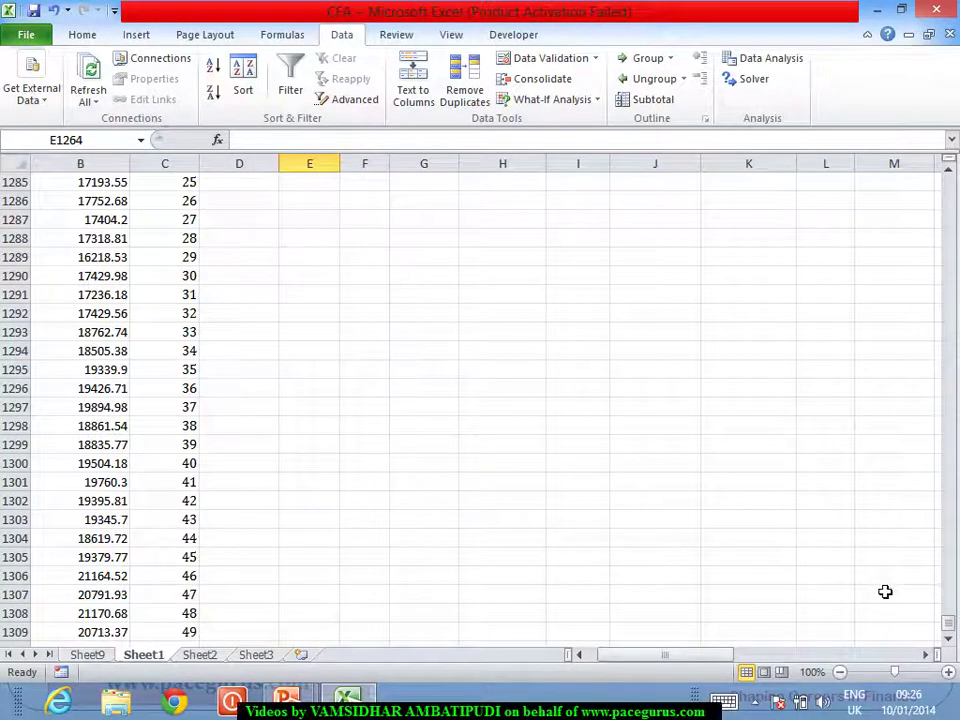
click(947, 622)
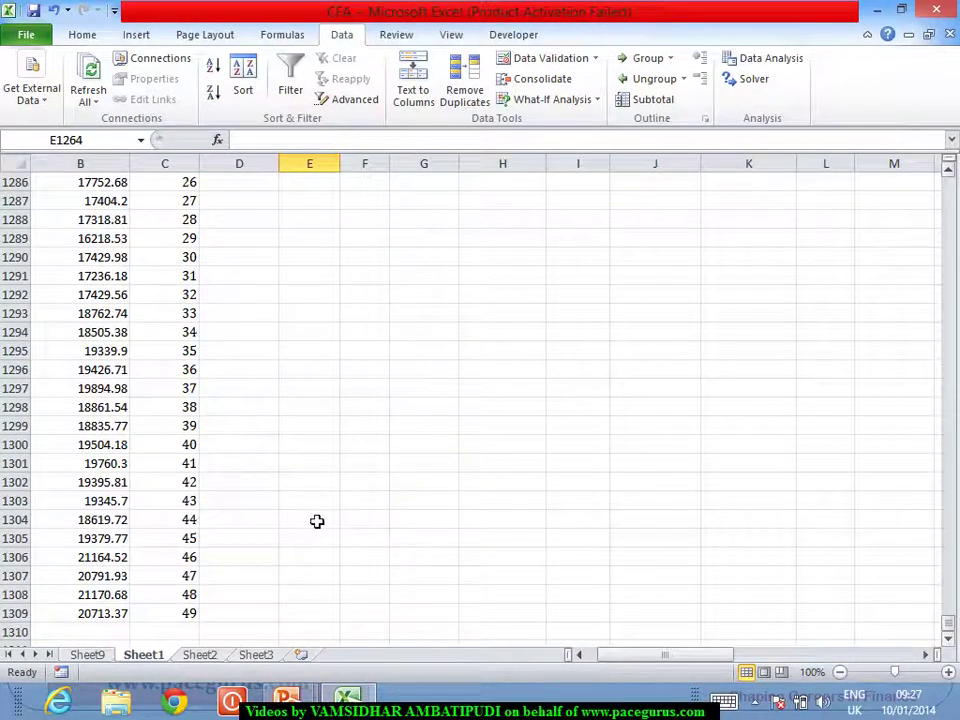
click(186, 613)
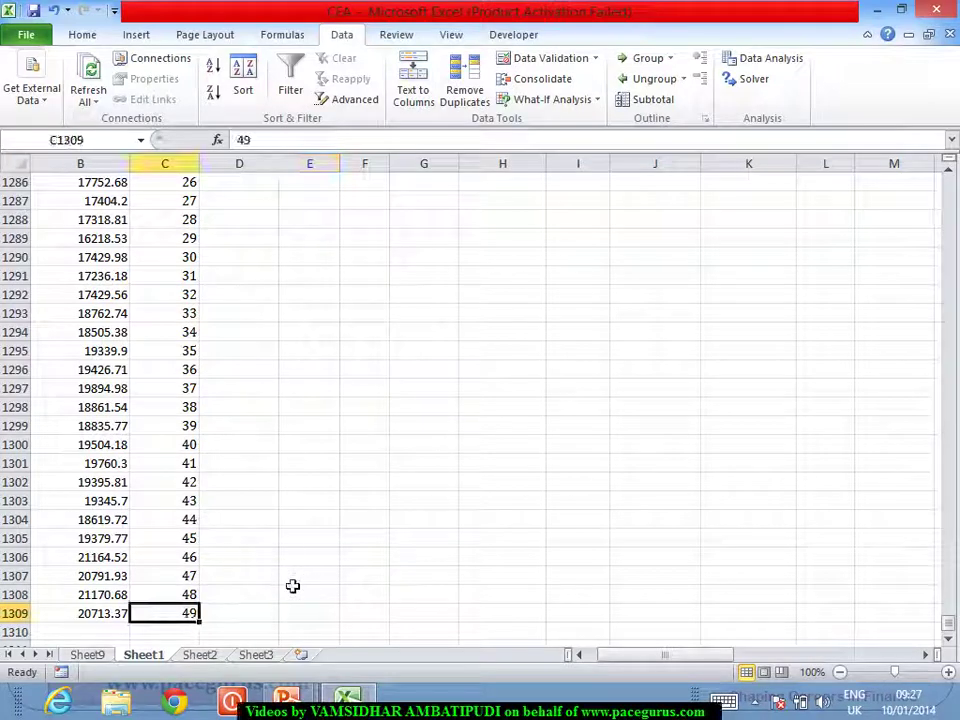
click(88, 655)
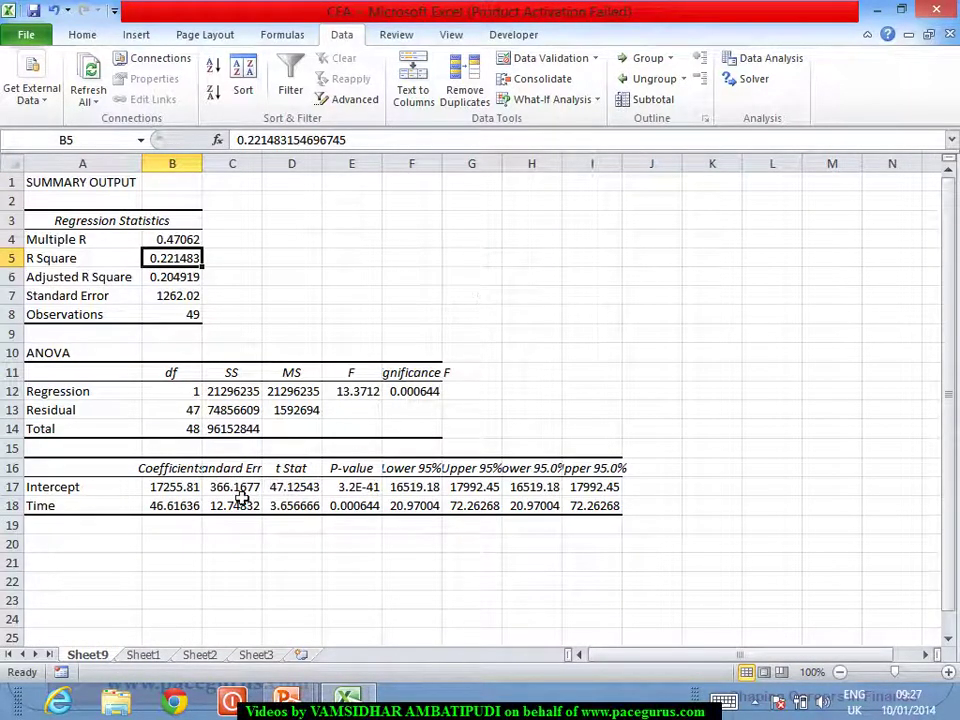
Step: Enter =B17+B18*50 in B19, forecasting a period-50 Sensex of 19586.63
click(177, 512)
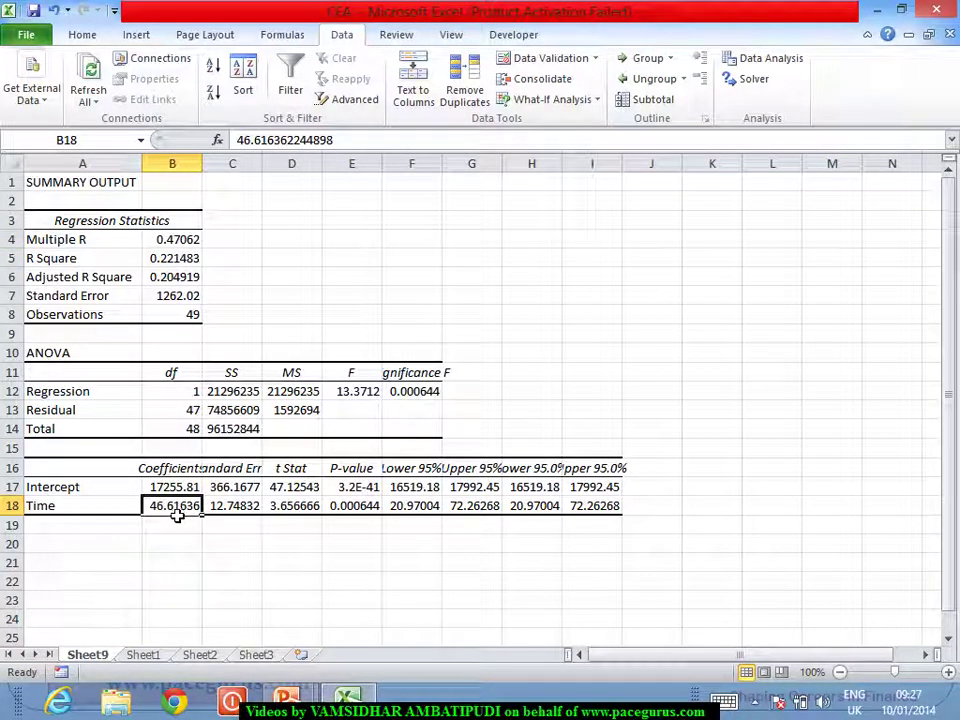
click(178, 534)
text(=)
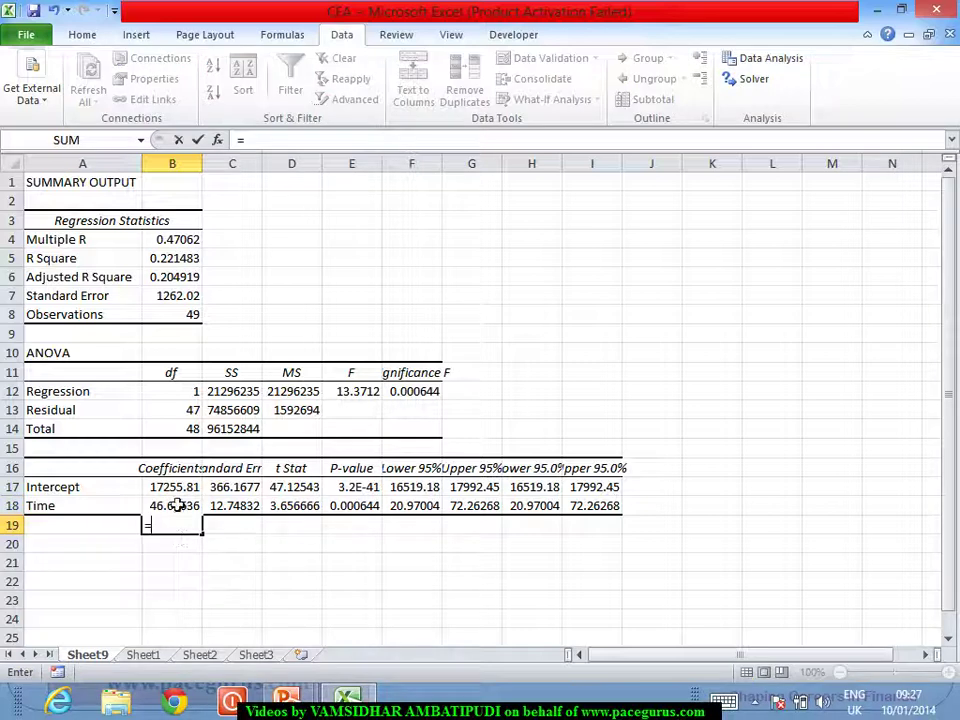
click(177, 489)
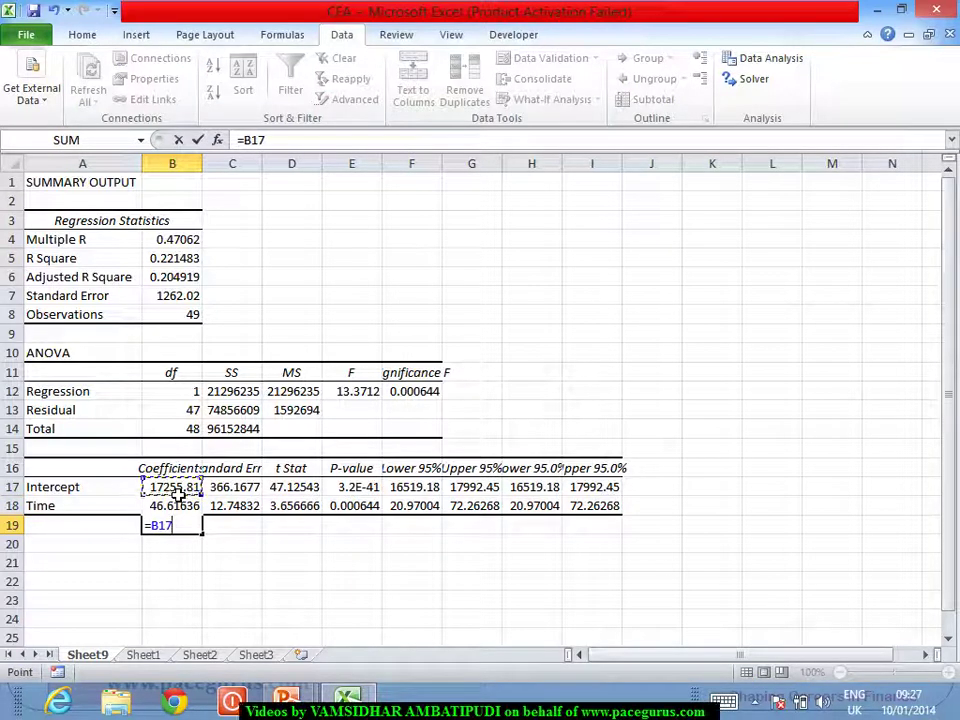
text(+)
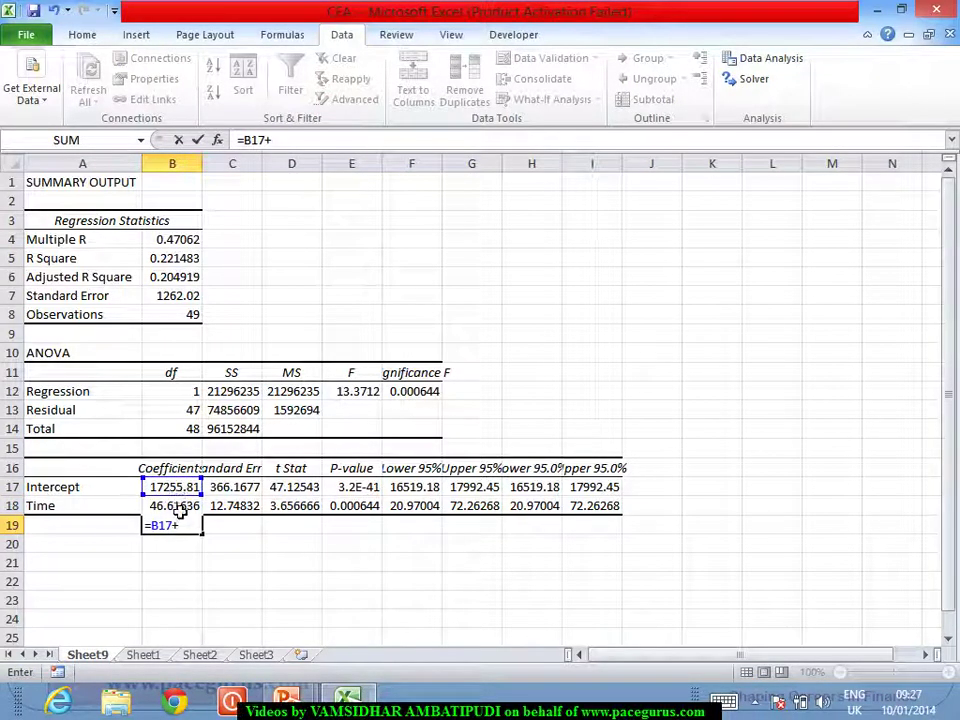
click(178, 508)
text(*50)
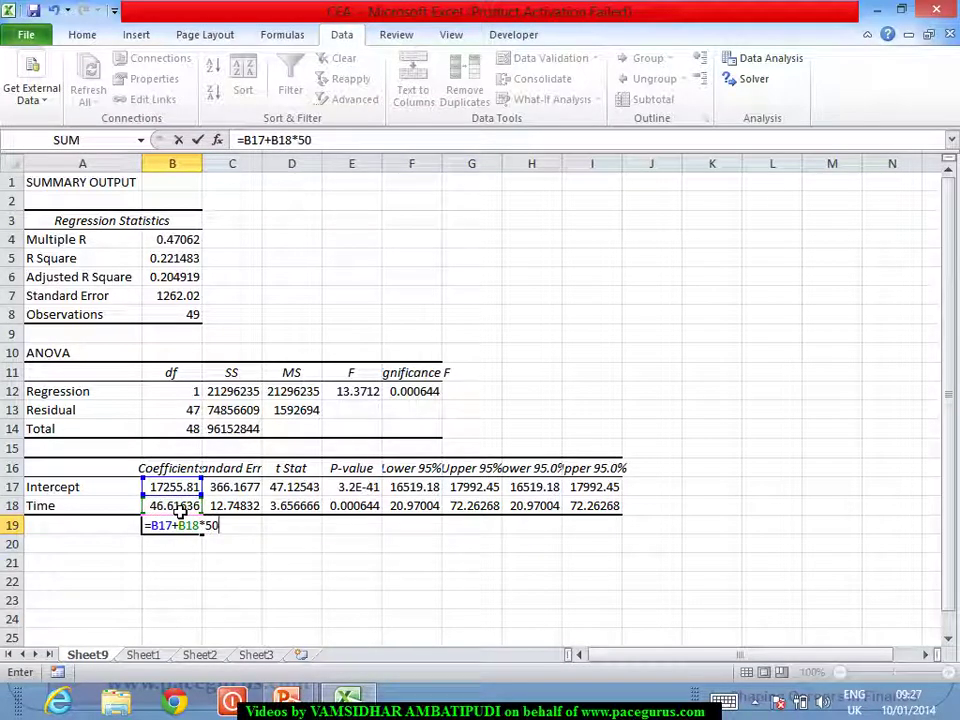
key(Return)
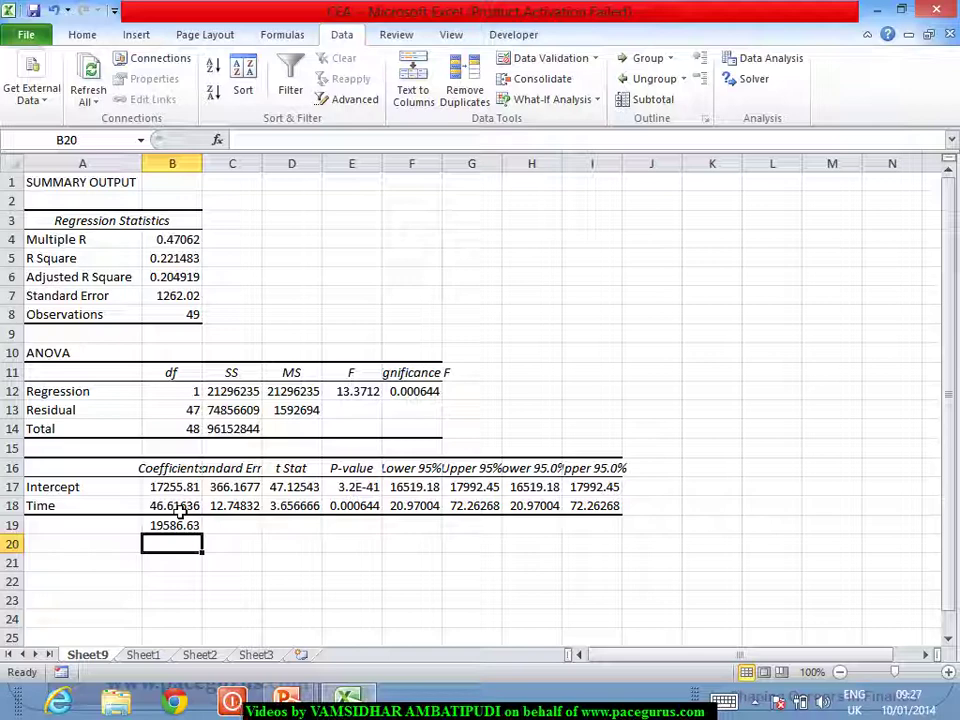
click(179, 298)
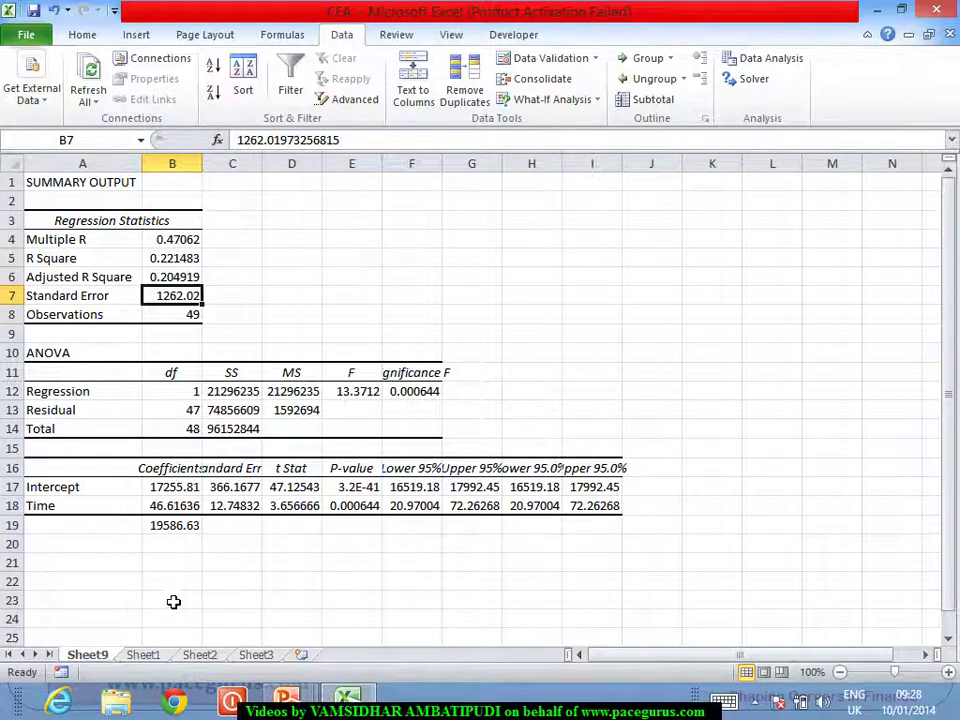
Step: On Sheet1, select the Sensex column B1260:B1309, from header to the last monthly value
click(150, 654)
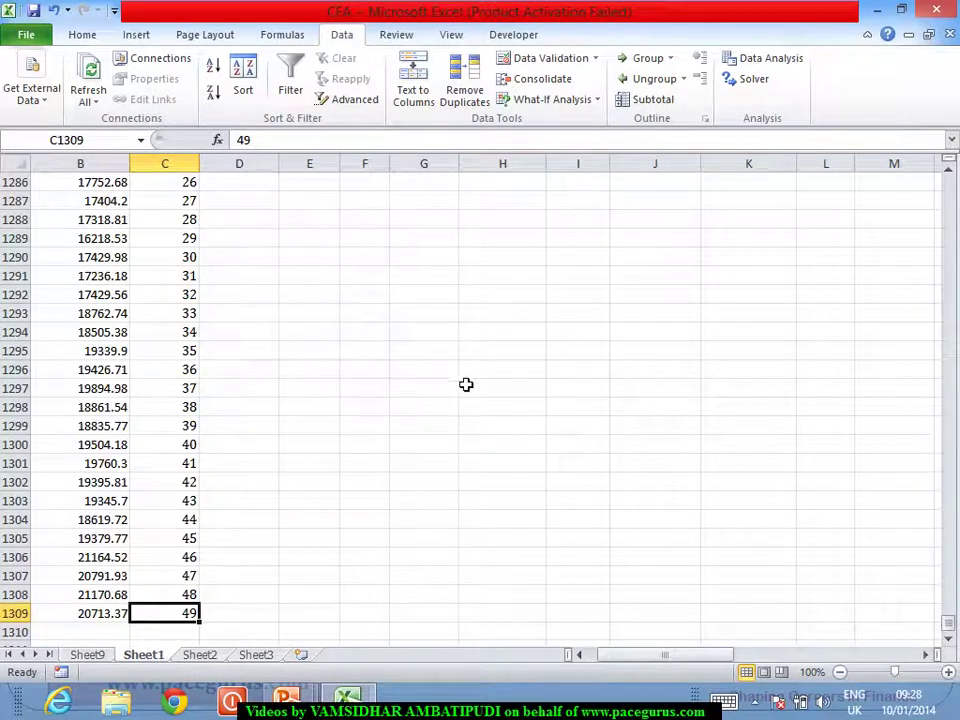
drag(666, 656, 652, 658)
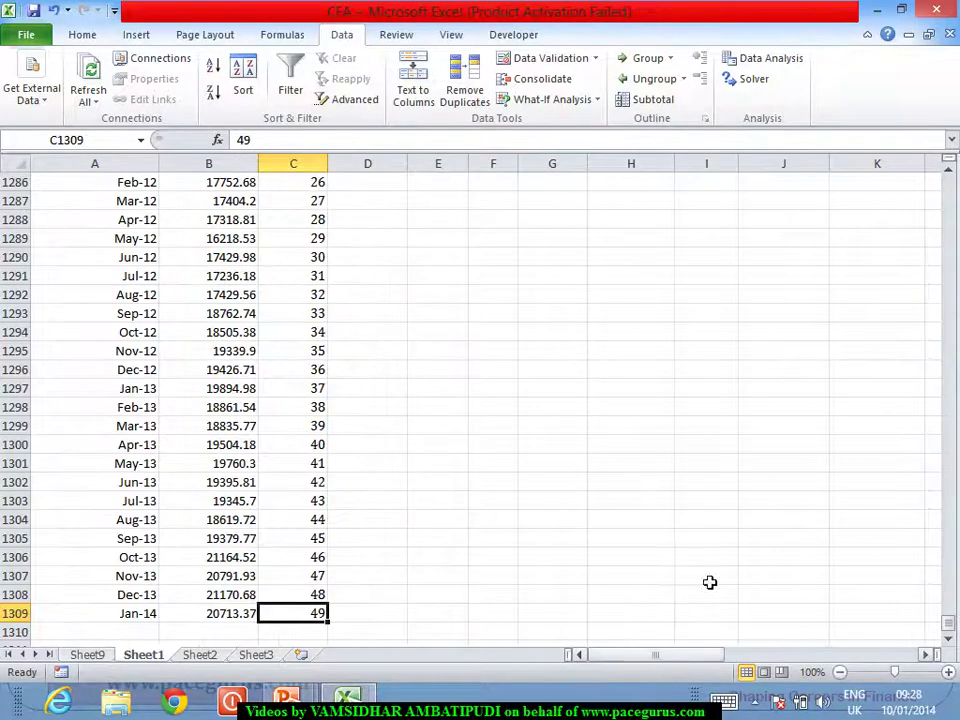
click(950, 171)
scroll(950, 171, up, 8)
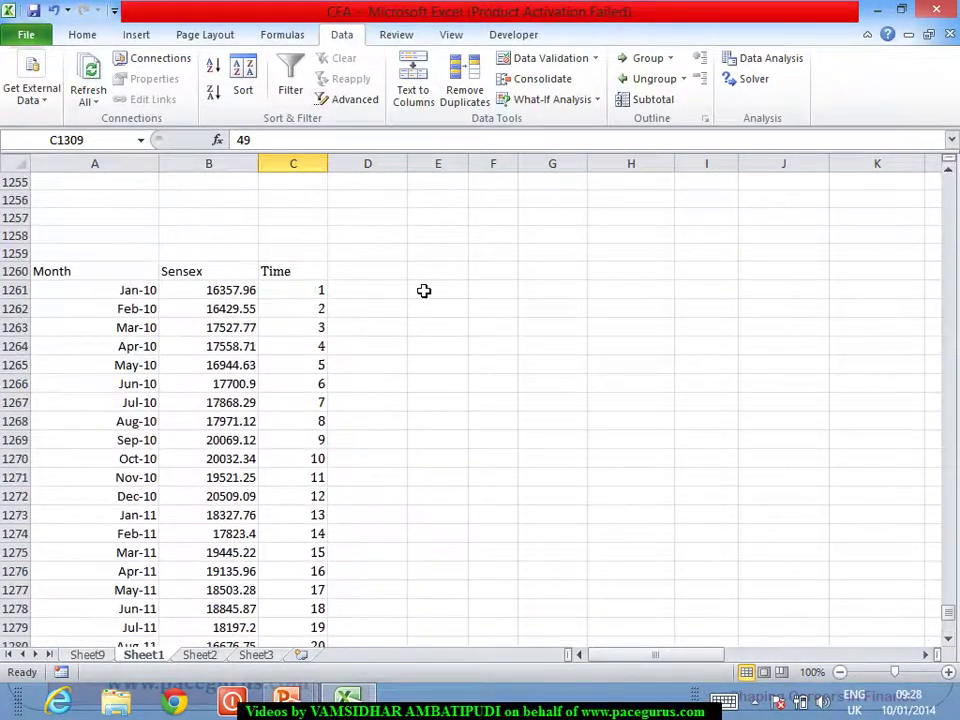
click(225, 272)
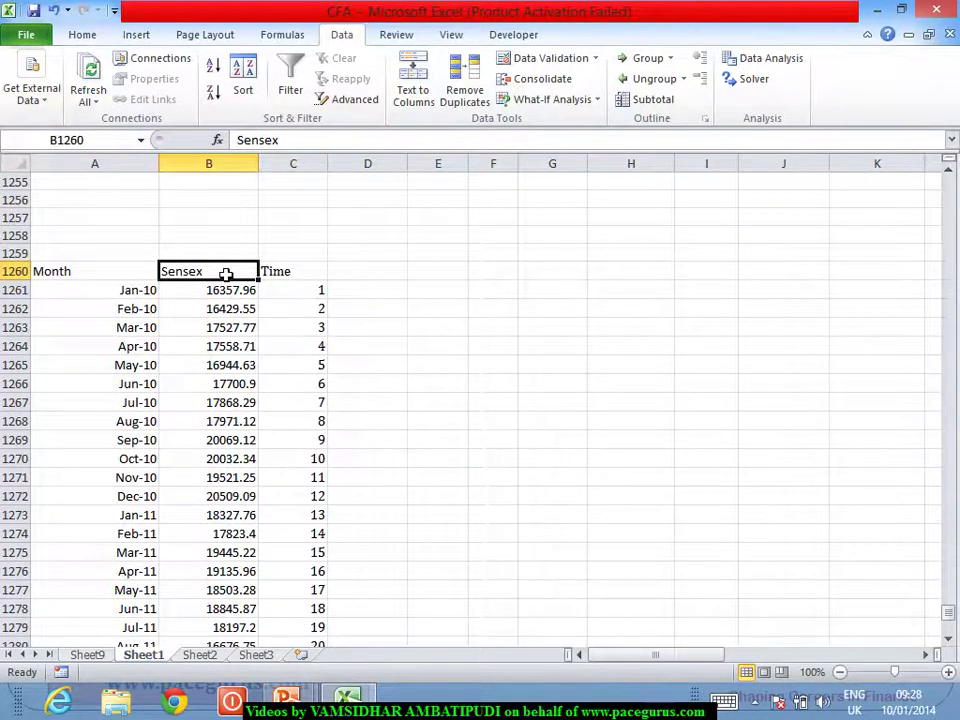
key(ctrl+shift+Down)
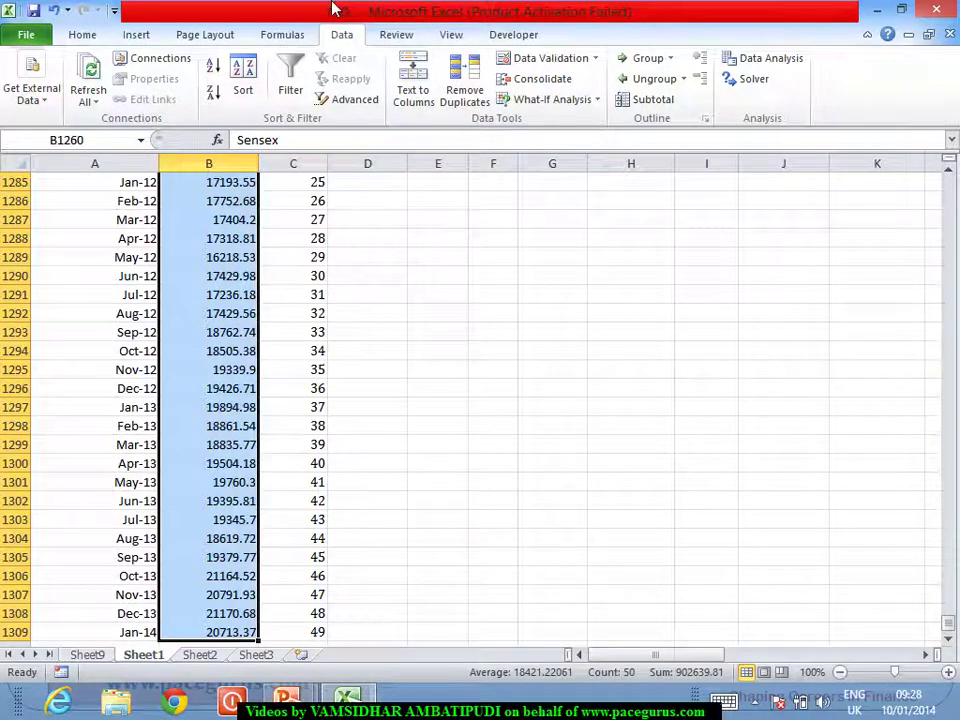
click(135, 38)
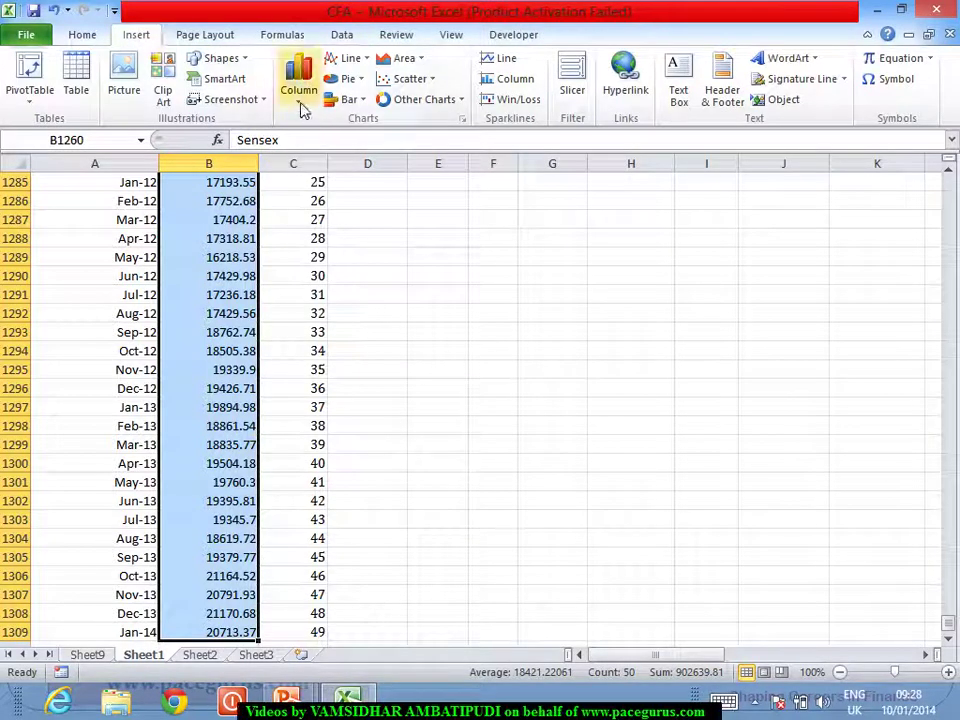
Step: Insert a 2-D line chart of Sensex and add a linear trendline
click(352, 60)
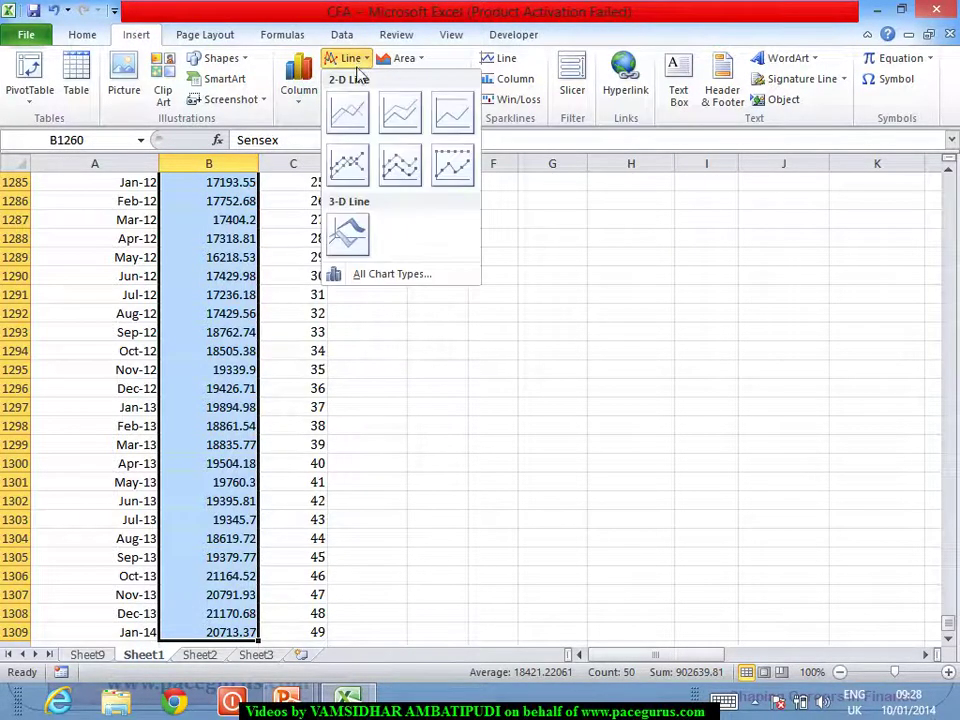
click(346, 112)
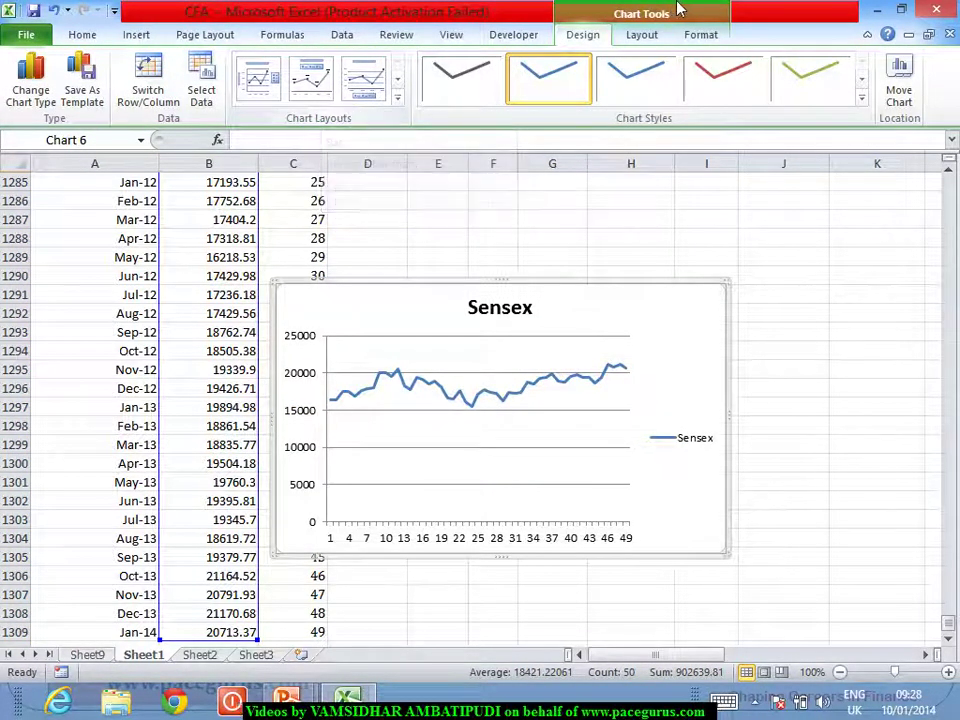
click(641, 38)
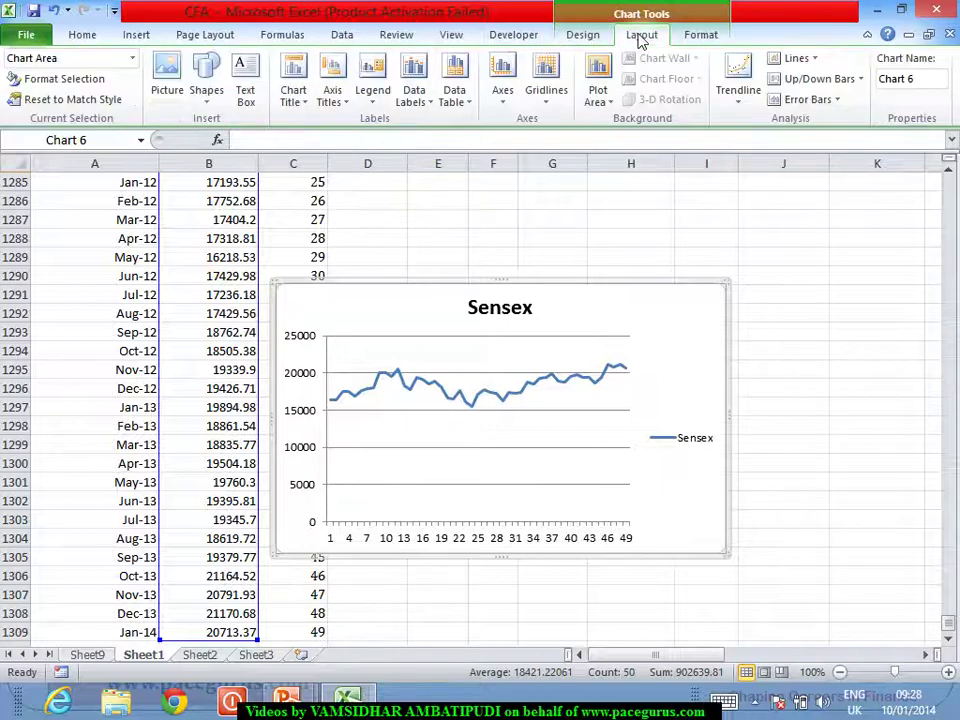
click(734, 102)
click(760, 172)
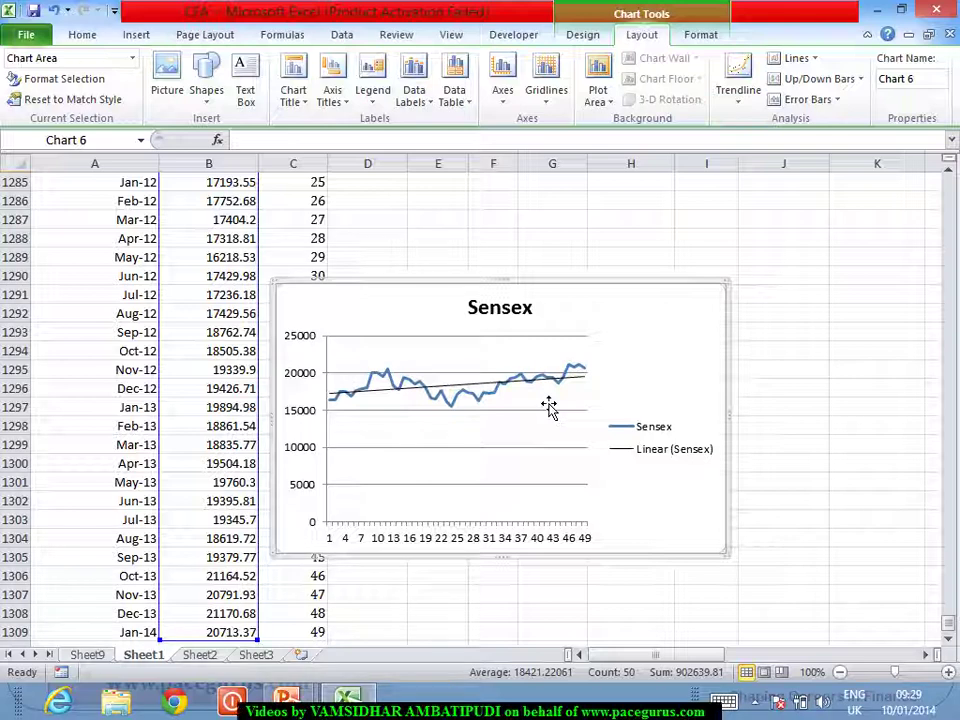
Step: Move the Sensex chart to the upper right, beside the monthly data
drag(589, 292, 872, 222)
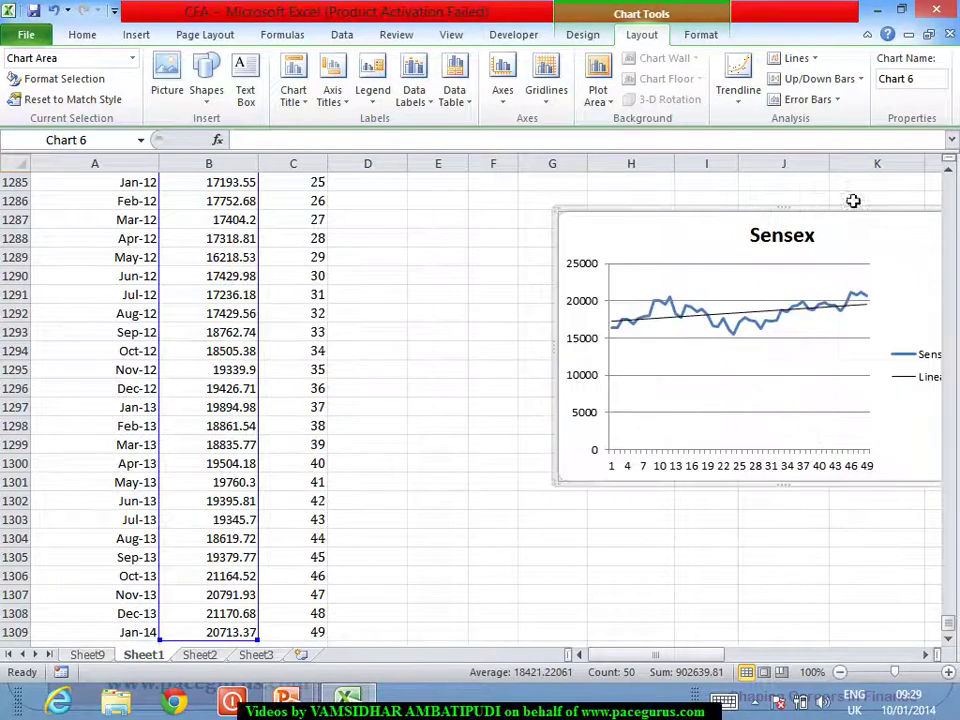
drag(948, 176, 948, 176)
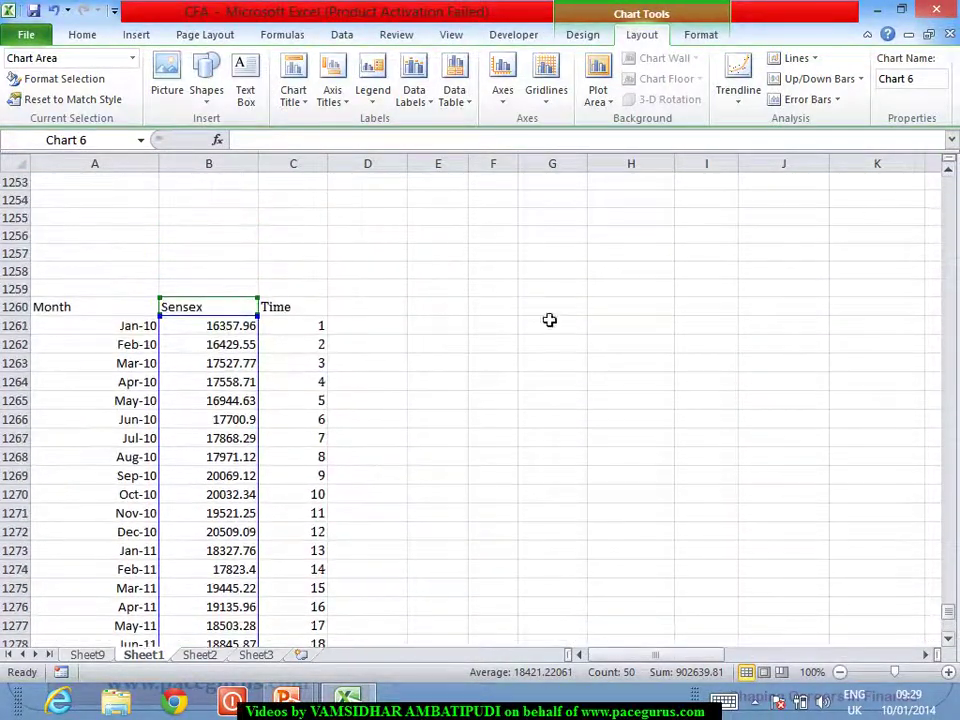
click(380, 314)
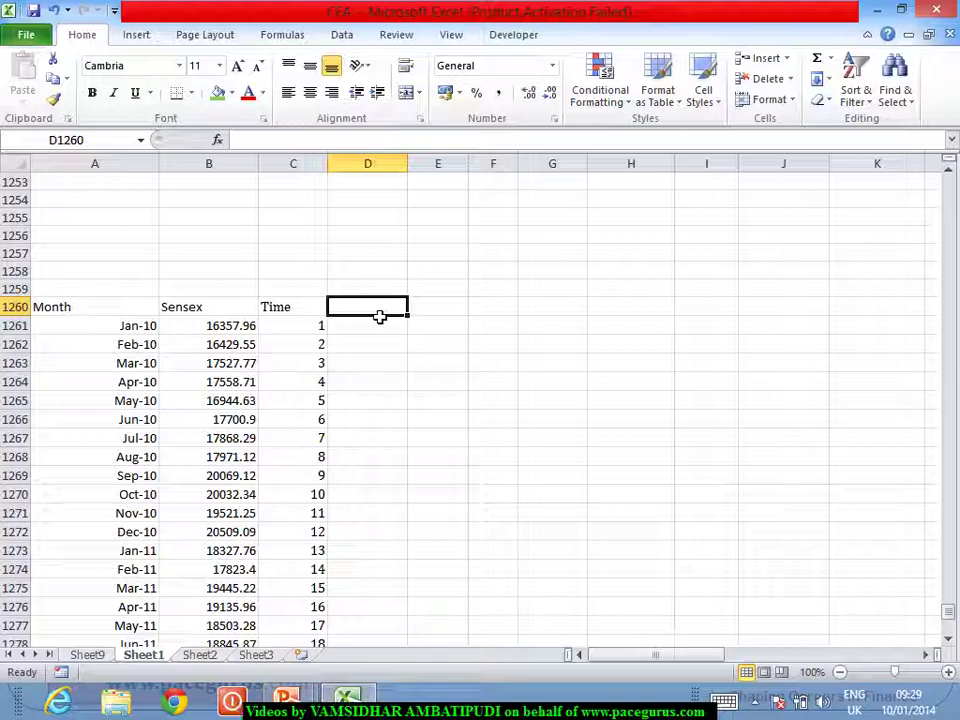
key(alt+Tab)
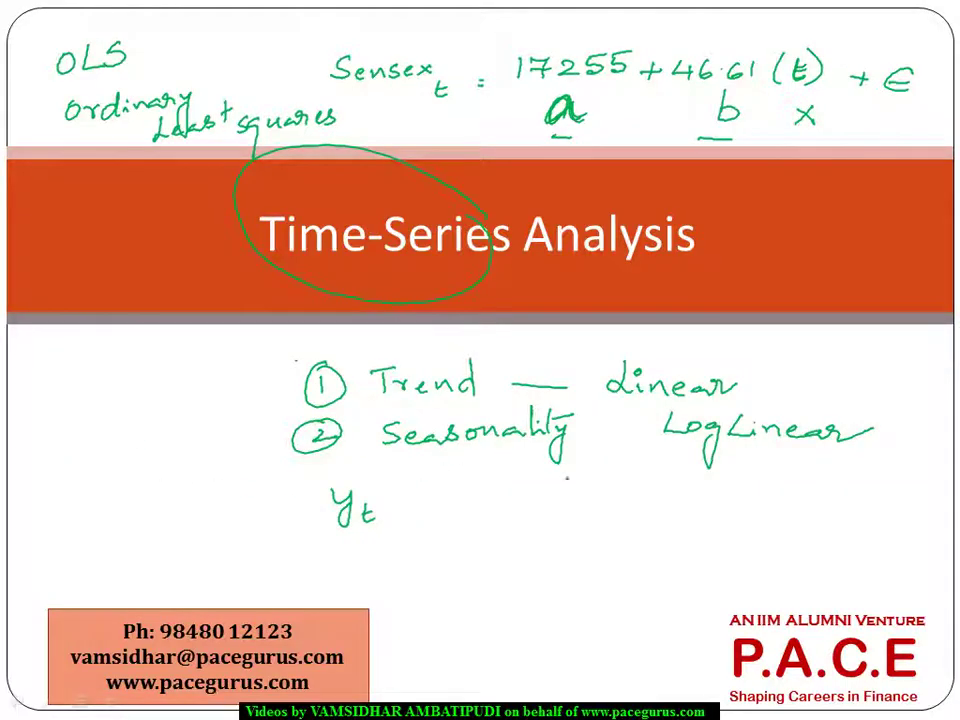
Step: With the pen, circle LogLinear and write yt = a + b(t) + e on the slide
mouse_move(830, 395)
mouse_down()
mouse_move(790, 385)
mouse_move(652, 420)
mouse_move(870, 430)
mouse_up()
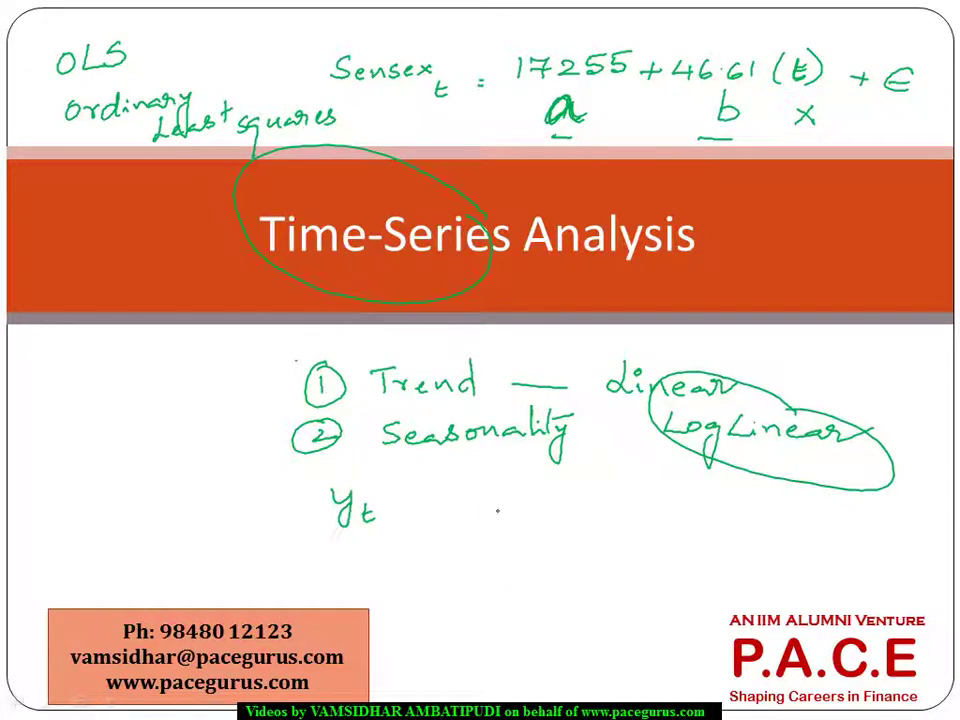
mouse_move(497, 500)
mouse_down()
mouse_move(515, 498)
mouse_move(508, 535)
mouse_move(592, 506)
mouse_move(708, 510)
mouse_move(716, 492)
mouse_move(725, 512)
mouse_move(797, 510)
mouse_up()
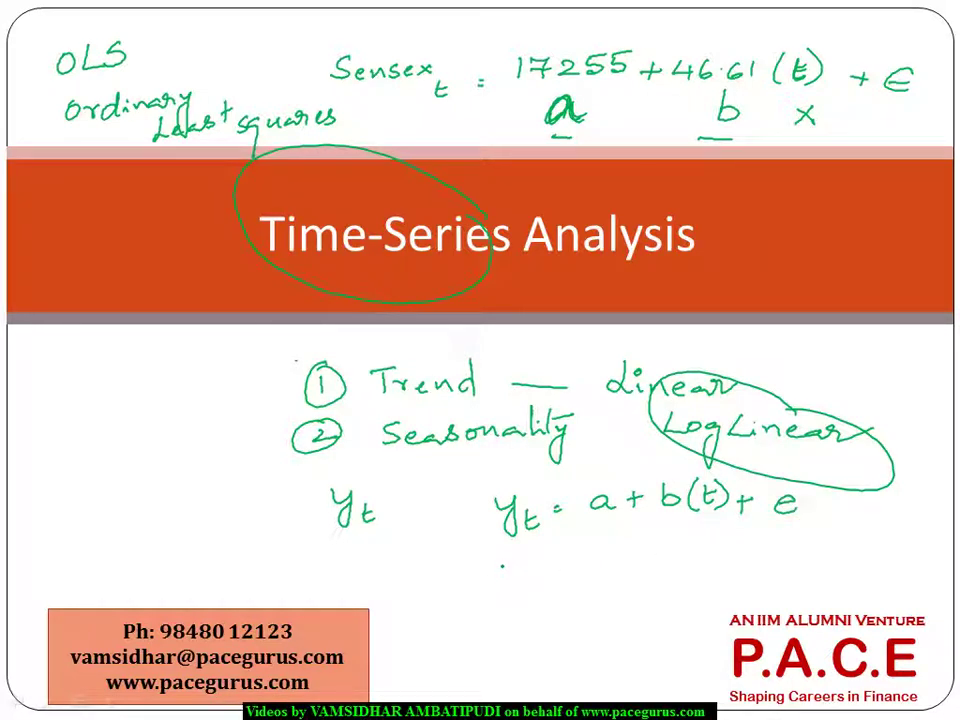
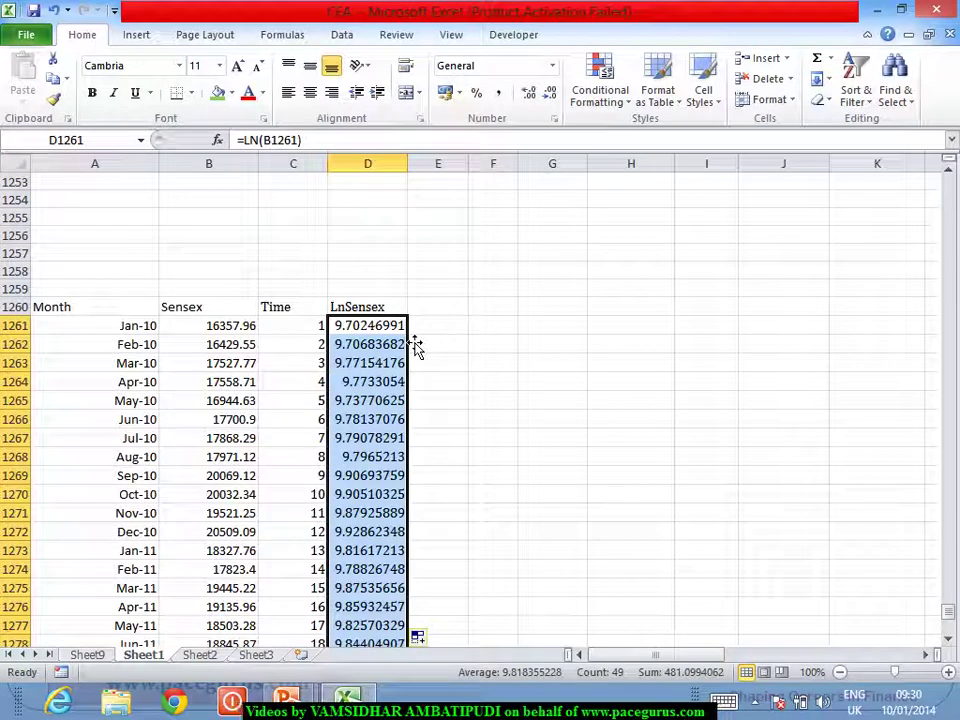
Step: Select the Time heading in C1260, scroll slightly down, and bring up the Data ribbon
click(293, 311)
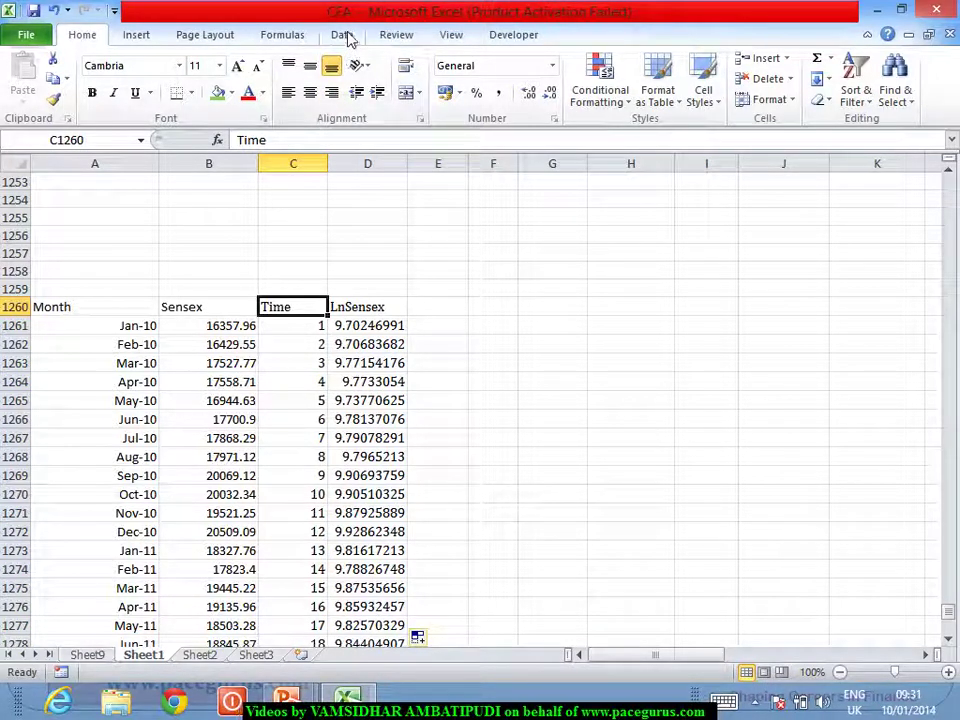
click(950, 639)
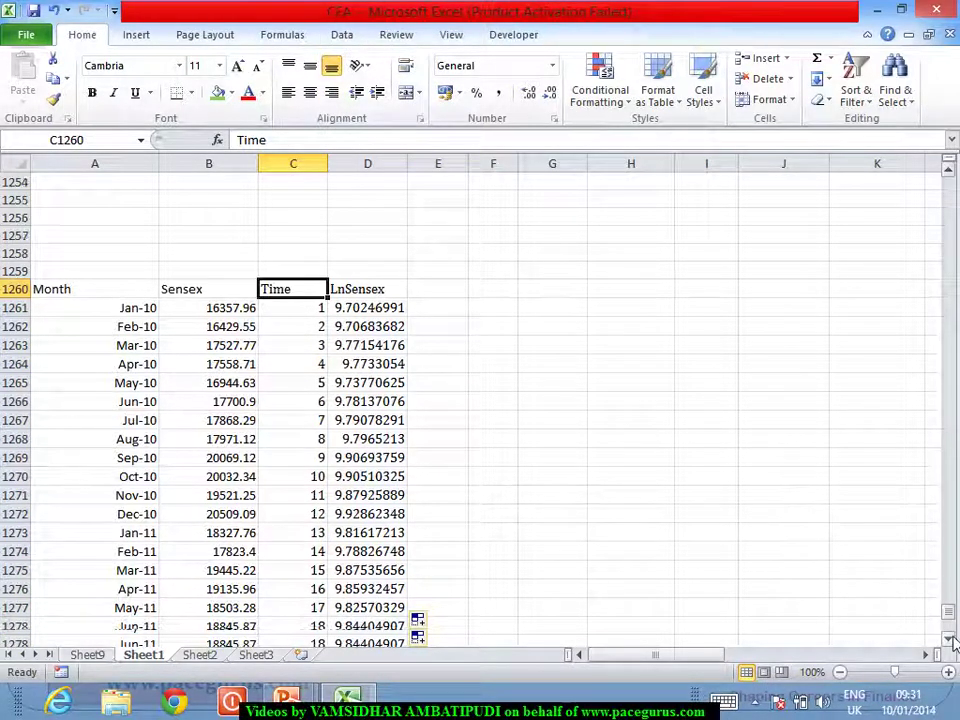
click(950, 639)
click(950, 639)
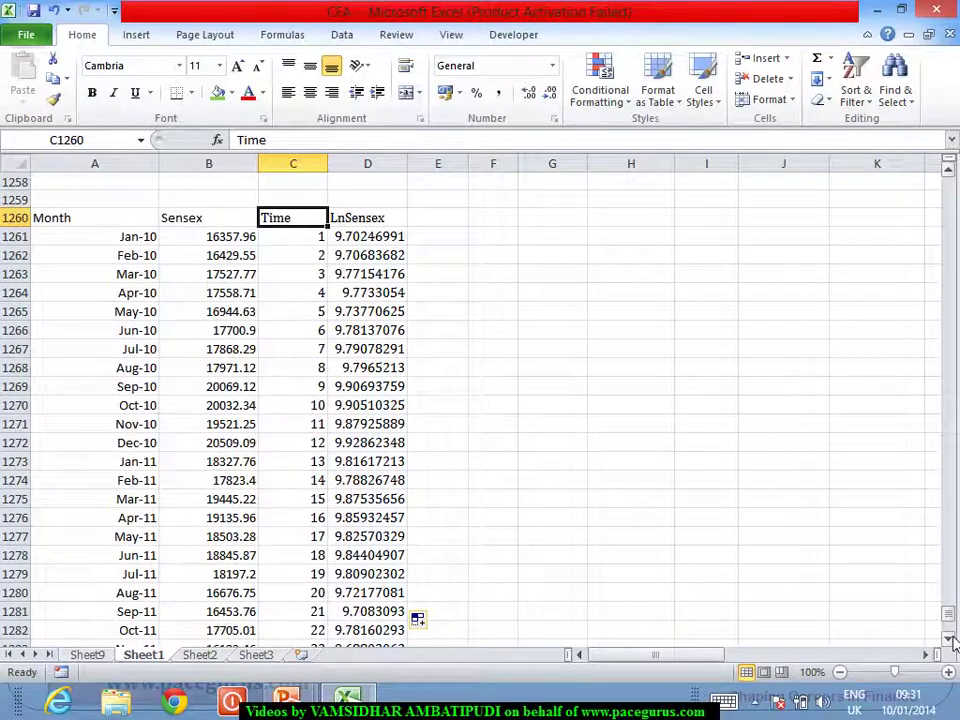
click(950, 639)
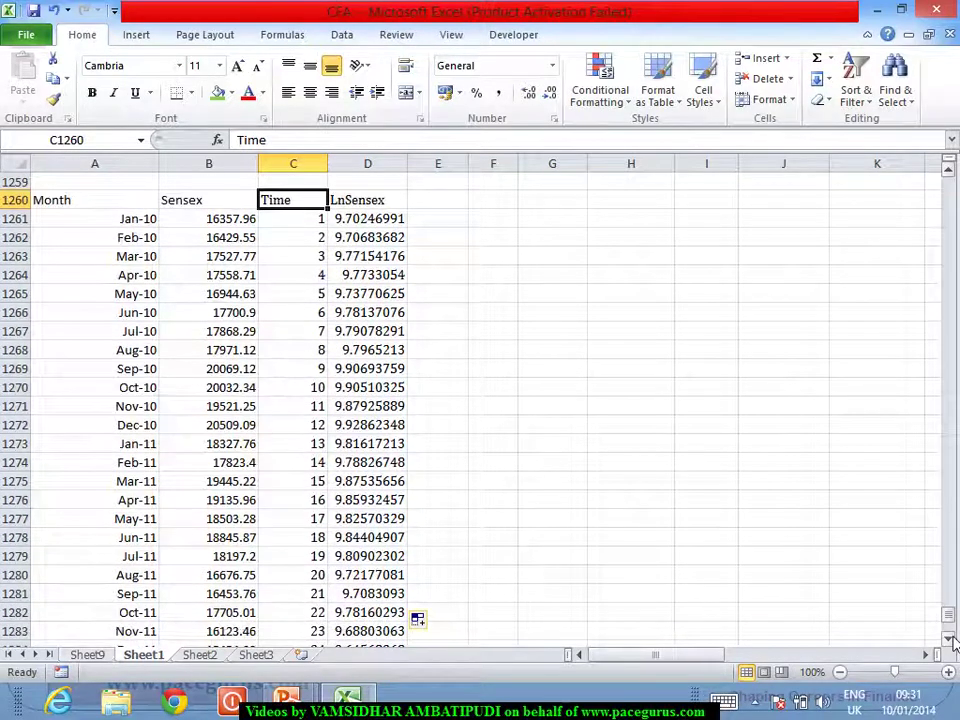
click(342, 36)
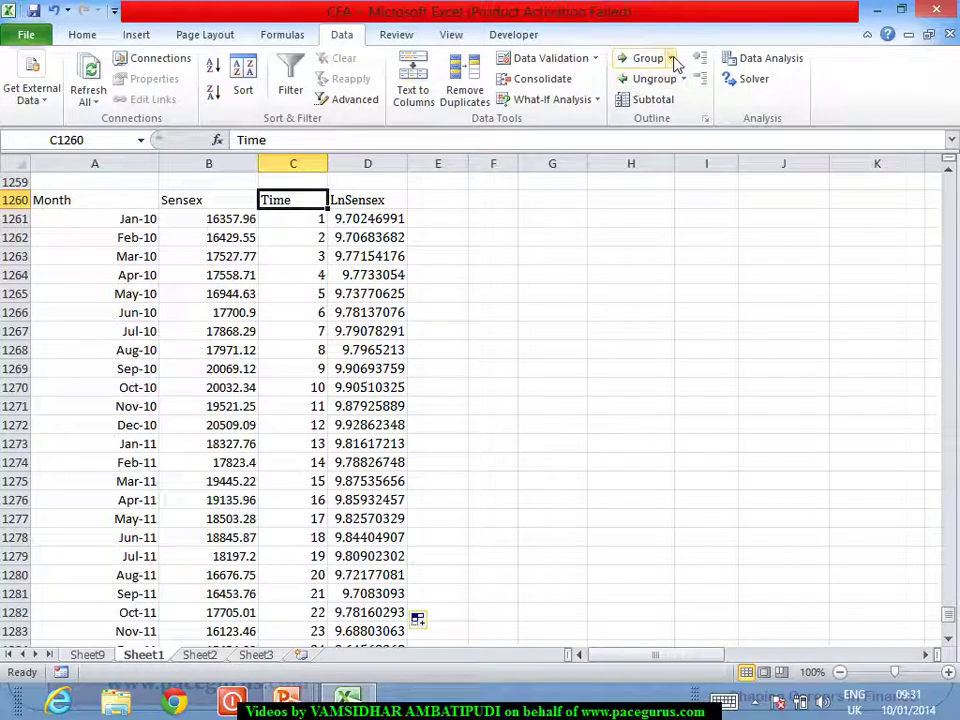
Step: Regress LnSensex ($D$1260:$D$1309) on Time ($C$1260:$C$1309) with labels, output to a new worksheet
click(740, 61)
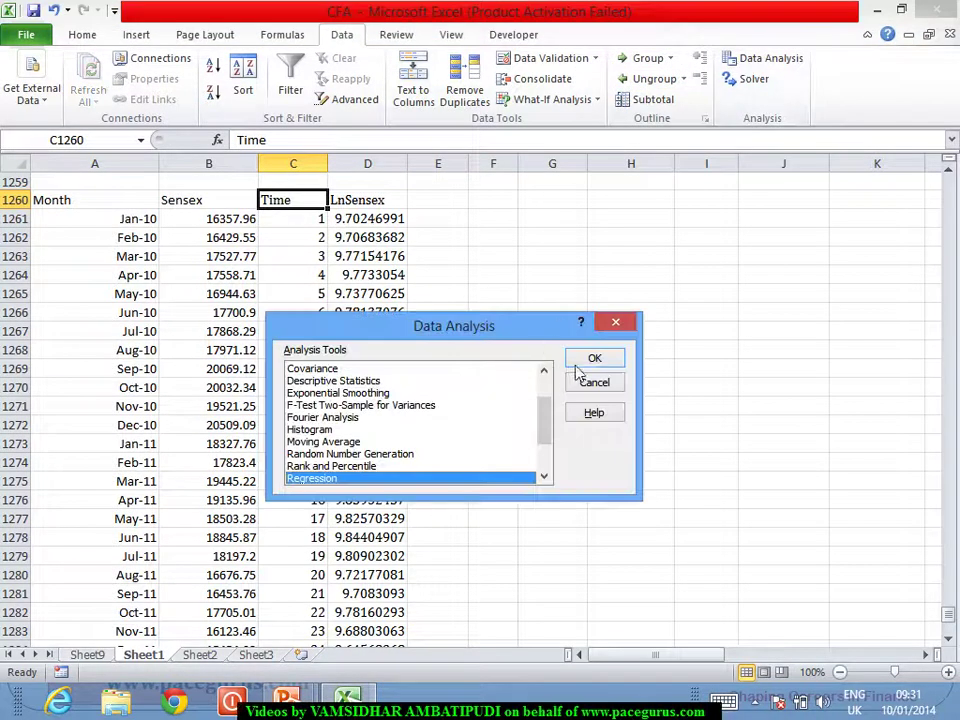
click(594, 359)
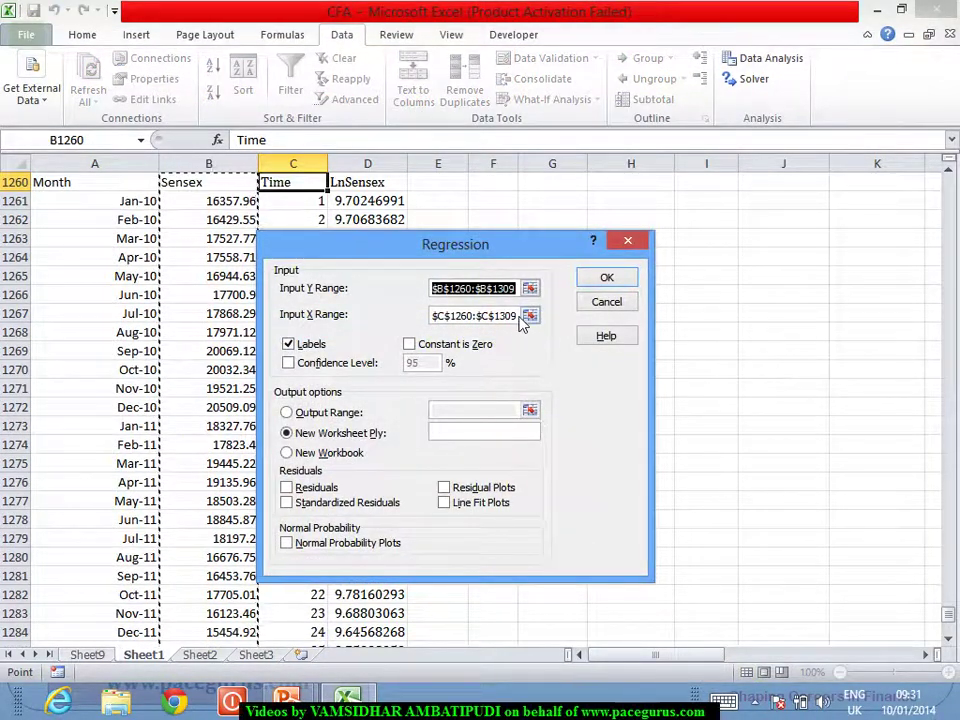
key(BackSpace)
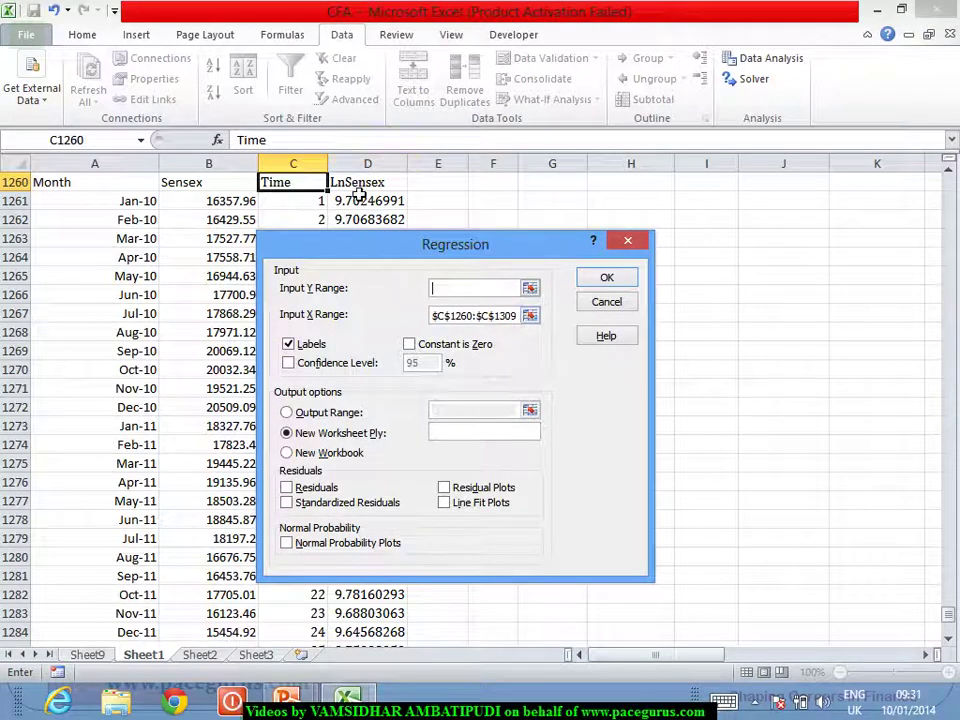
click(358, 192)
key(ctrl+shift+Down)
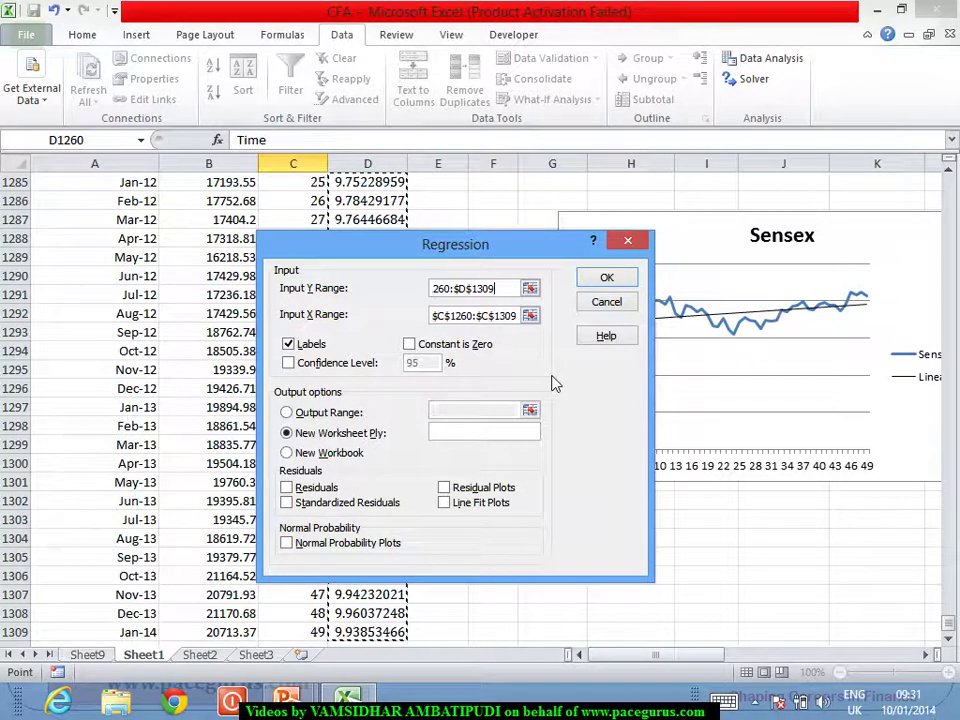
click(612, 279)
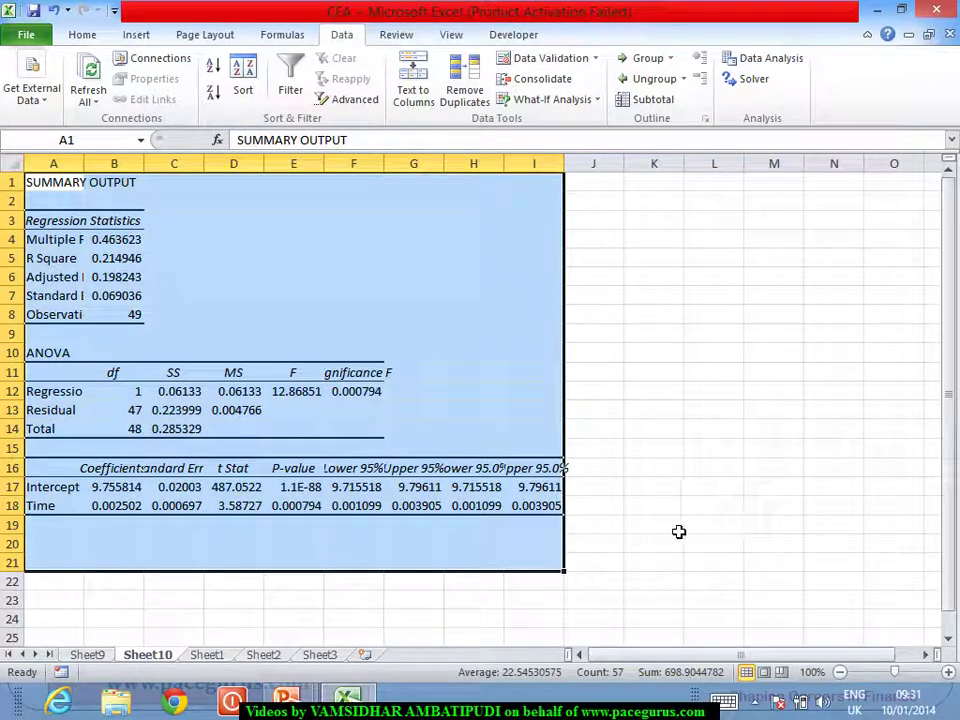
Step: Autofit column A, review the Time coefficient, P-value, Significance F and R Square, then open Sheet9
double_click(84, 163)
click(280, 324)
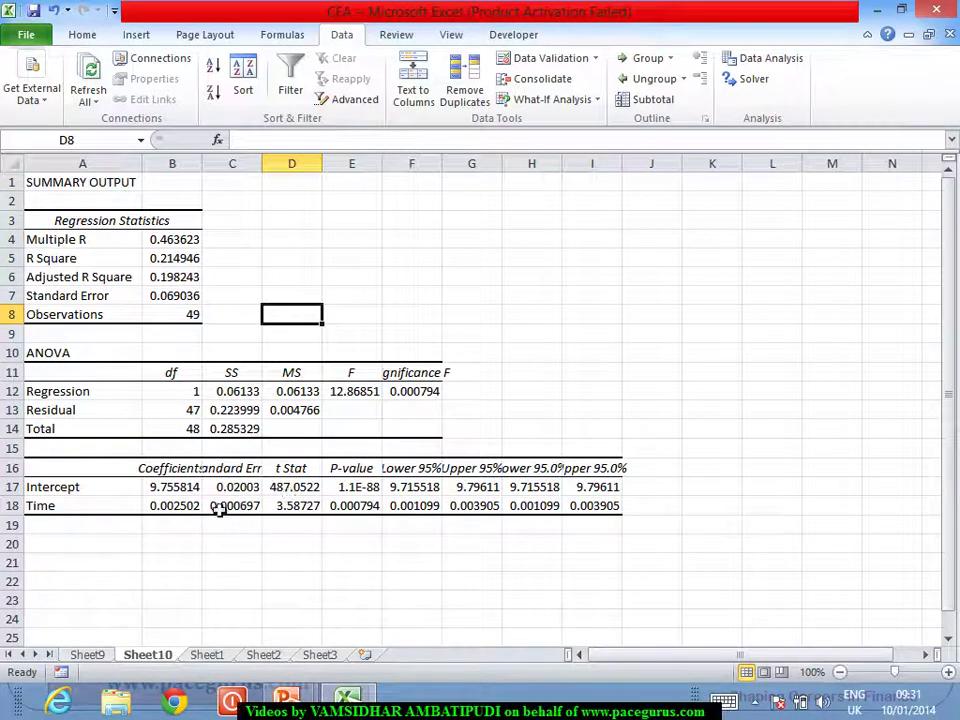
click(163, 508)
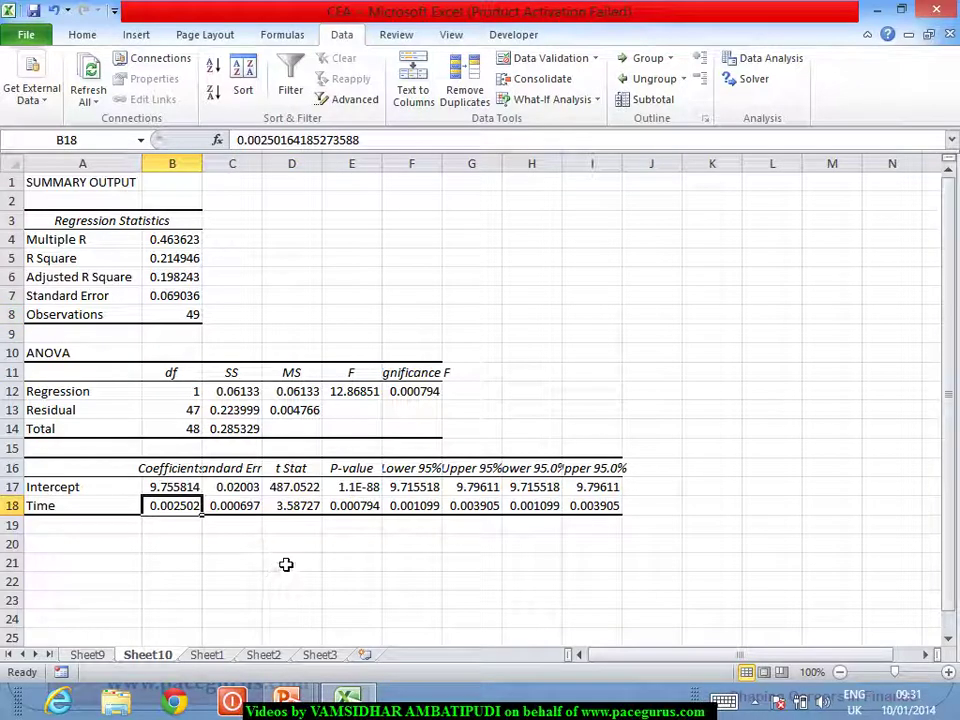
click(368, 507)
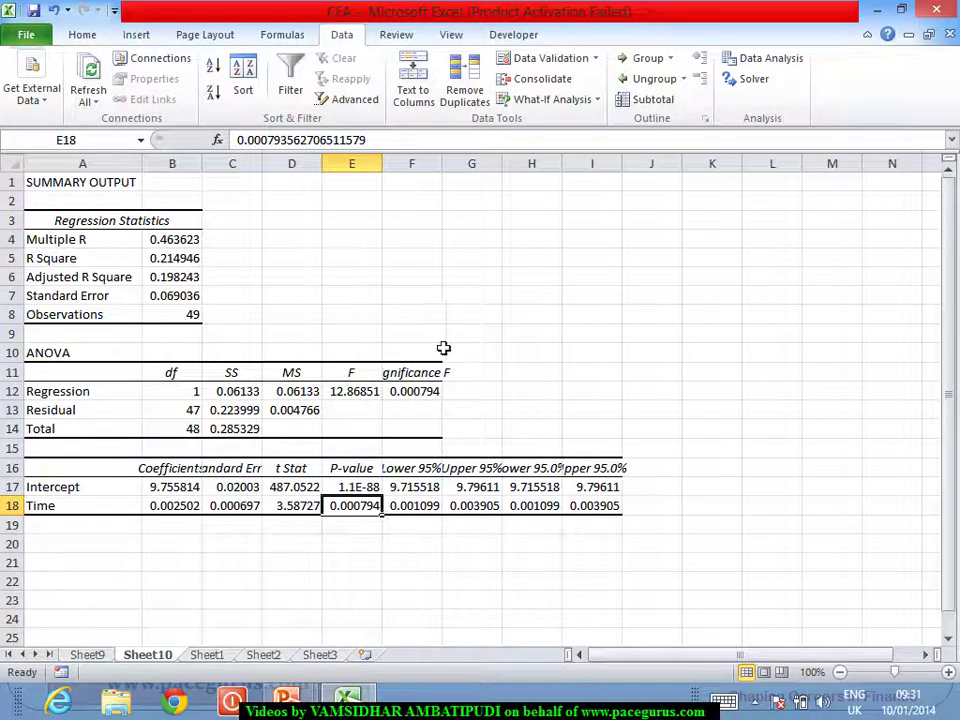
click(434, 391)
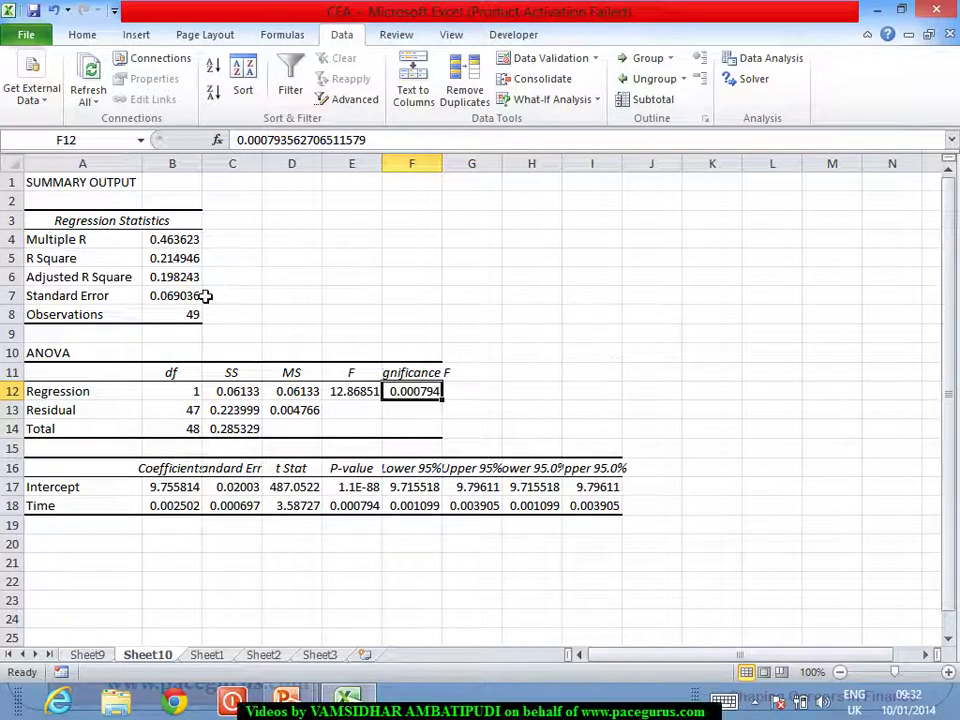
click(180, 259)
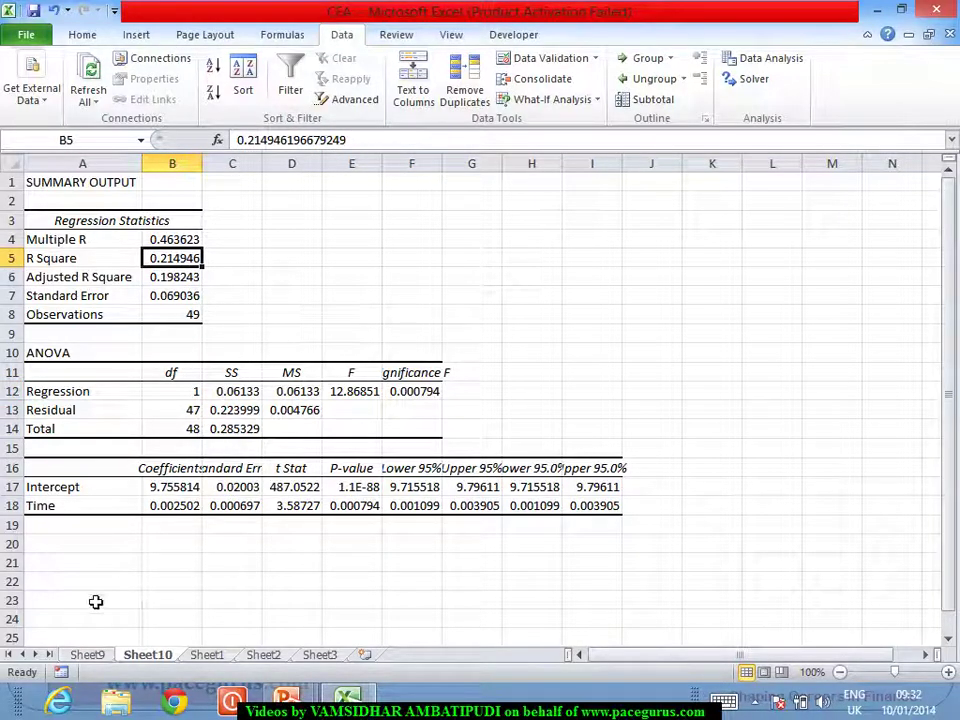
click(90, 658)
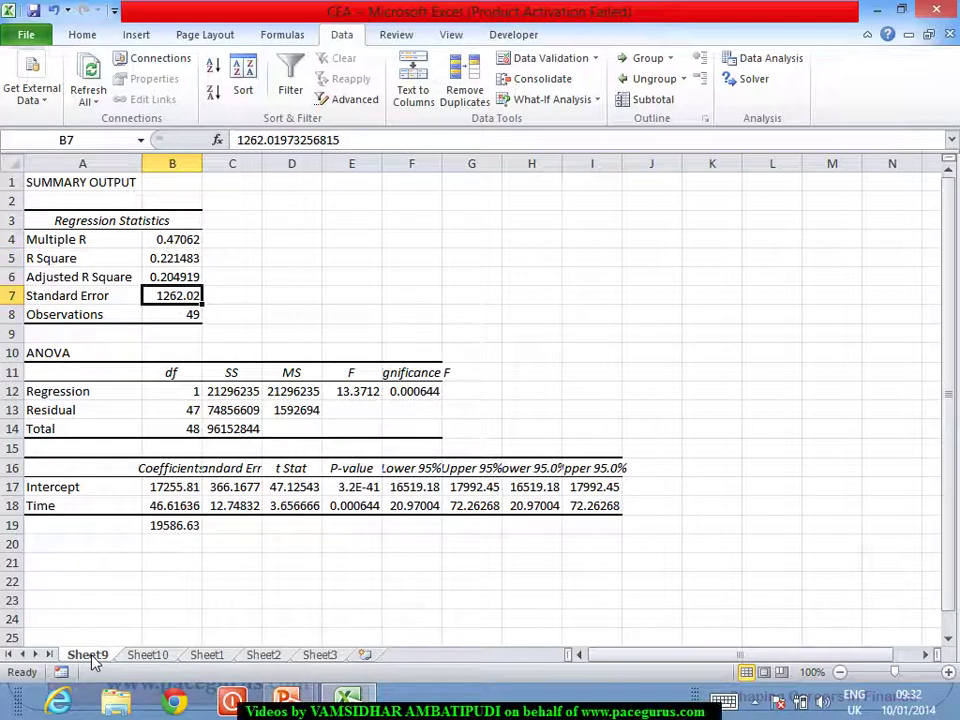
Step: Check the linear model's R Square (0.221483) in B5, then return to Sheet10's log-linear output
click(195, 259)
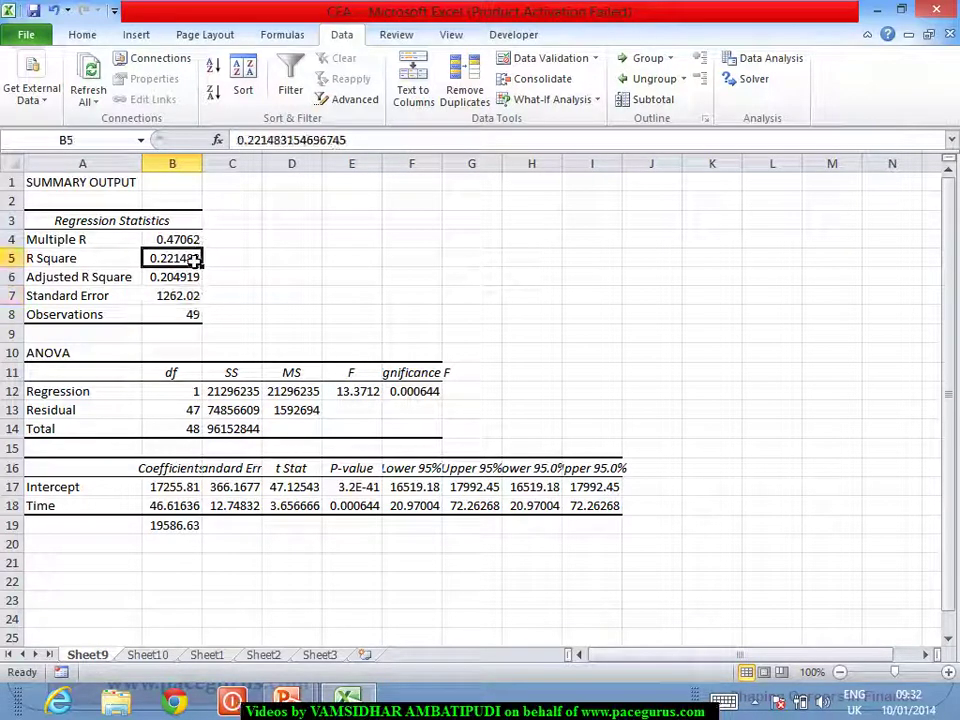
click(162, 657)
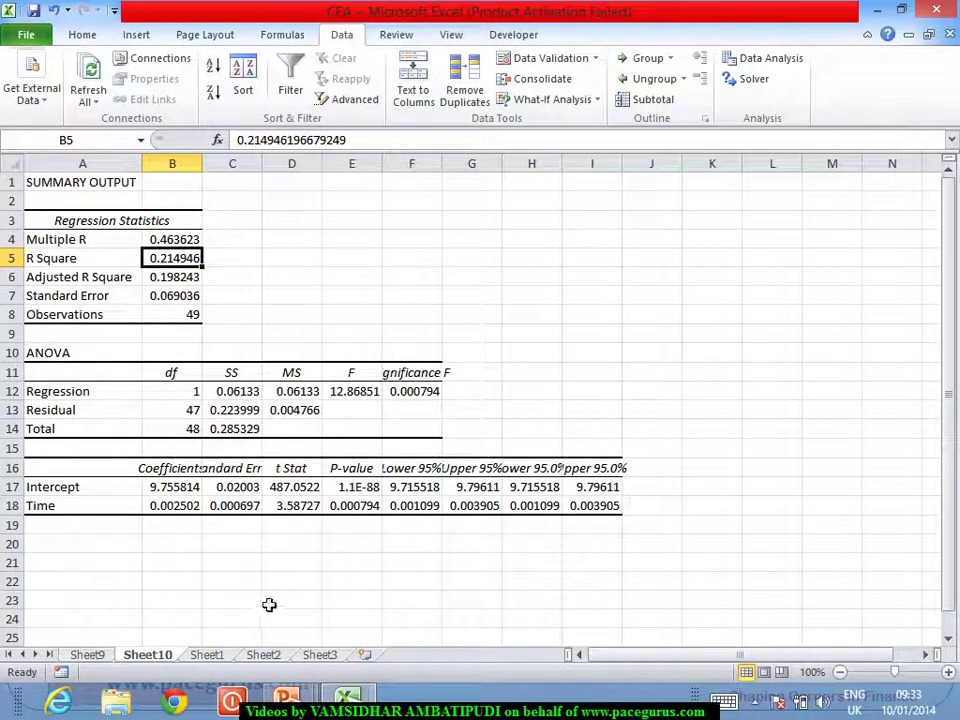
Step: Return Excel to Sheet1, then handwrite 'Constant Amount' beside Trend on the Time-Series Analysis slide
click(208, 654)
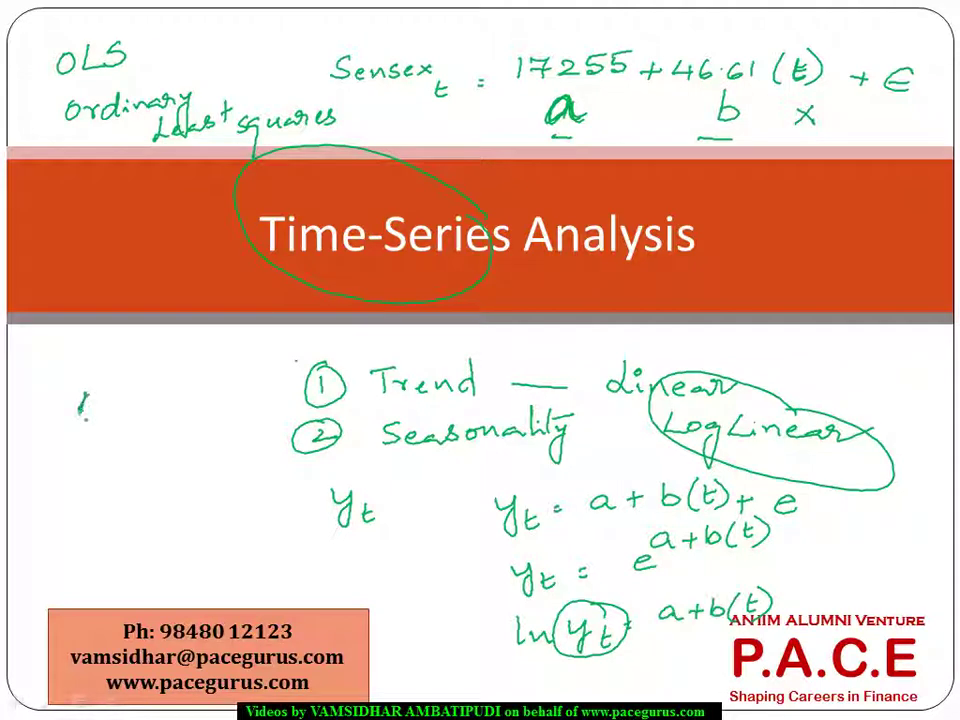
drag(82, 397, 125, 404)
mouse_move(143, 400)
mouse_down()
mouse_move(240, 390)
mouse_move(296, 368)
mouse_up()
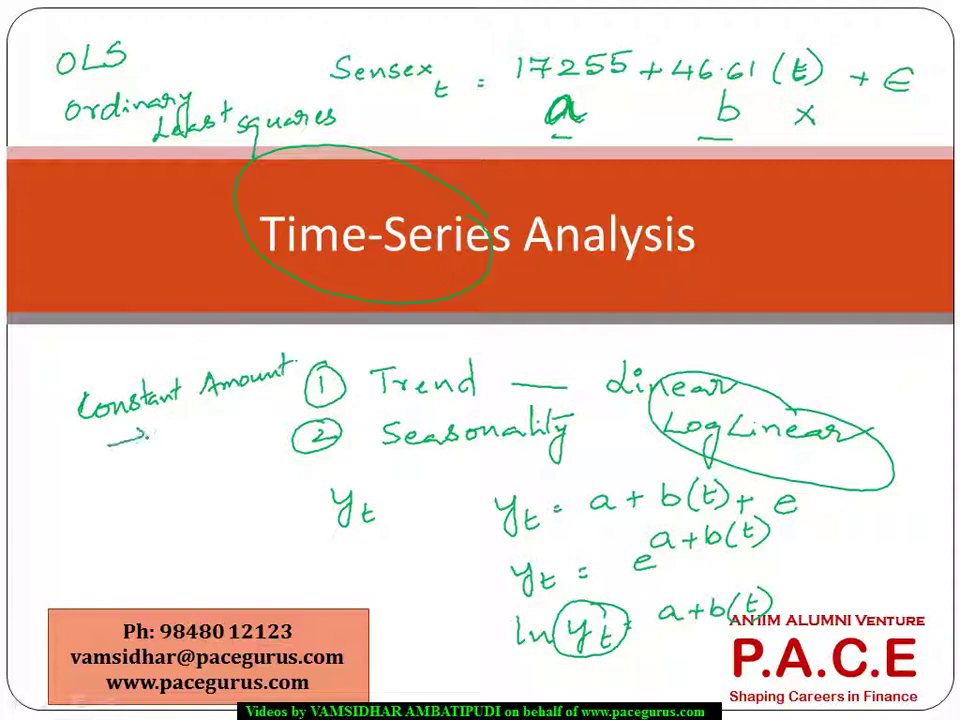